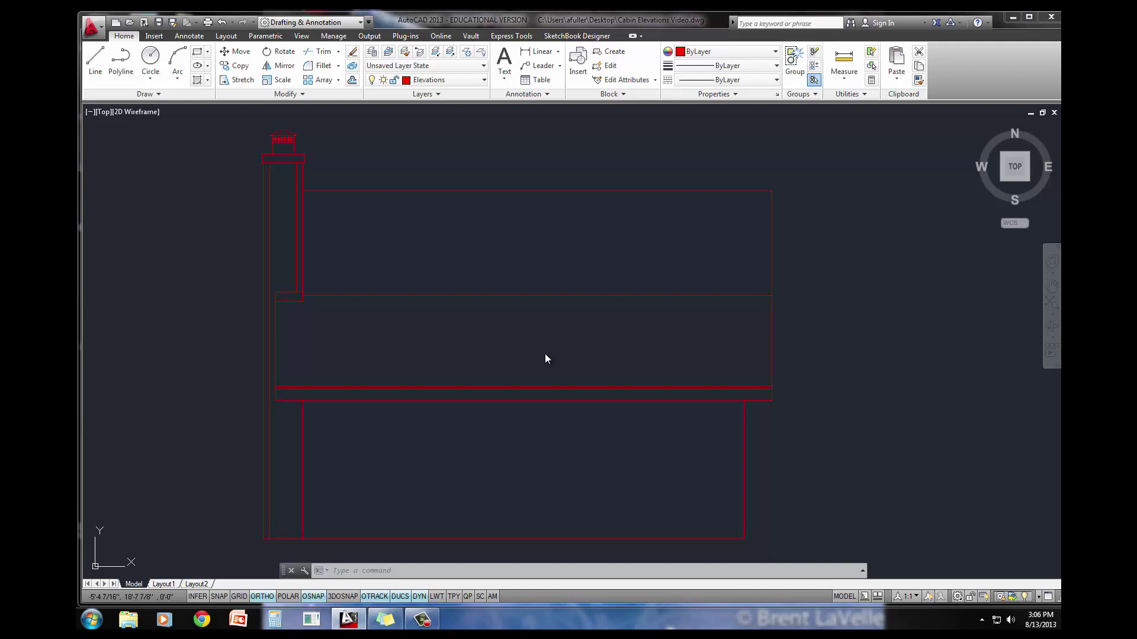
Bring the floor plans and both elevations into view and make layer 0 current.
scroll(586, 346, "down", 3)
middle_click_drag(593, 340, 442, 328)
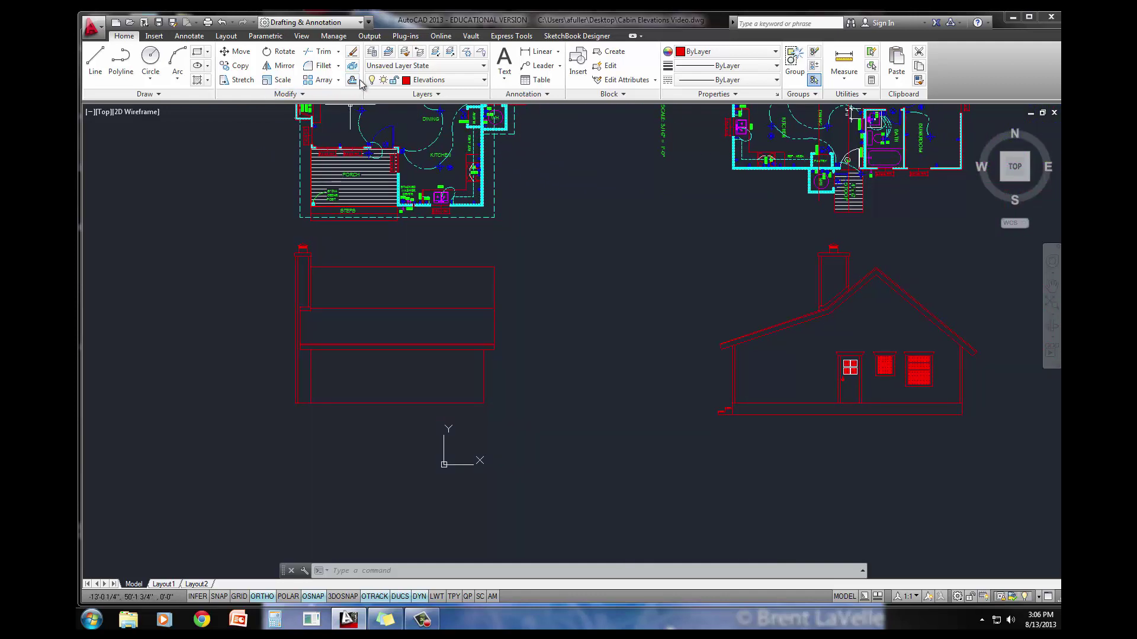
left_click(394, 80)
left_click(438, 91)
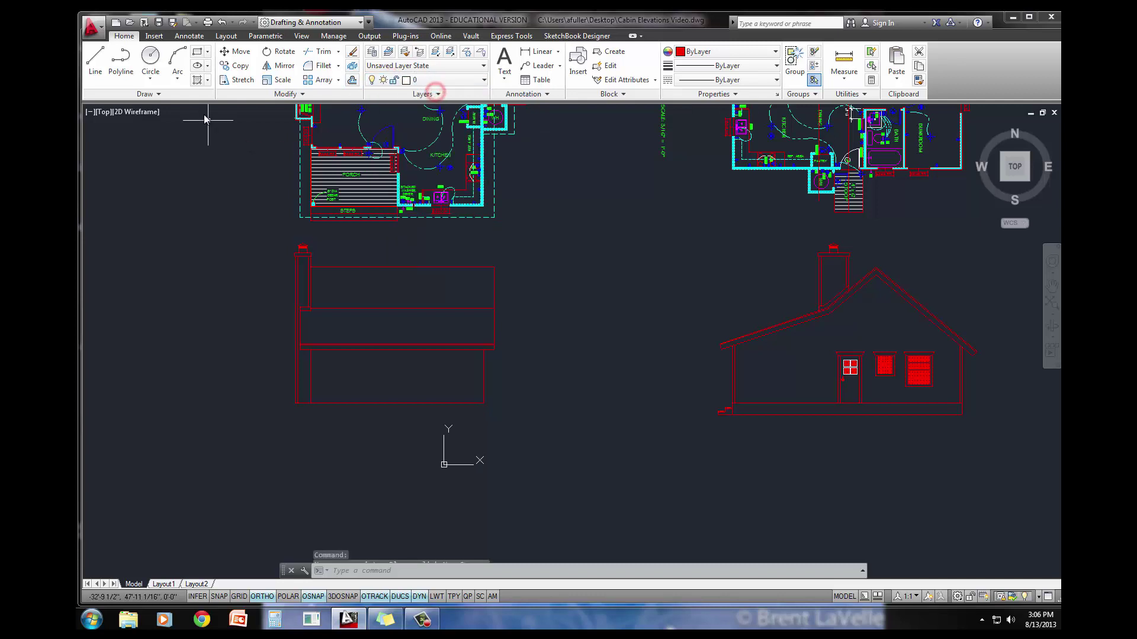
Place a vertical construction line through the water-heater closet wall's outer corner.
left_click(188, 92)
left_click(121, 108)
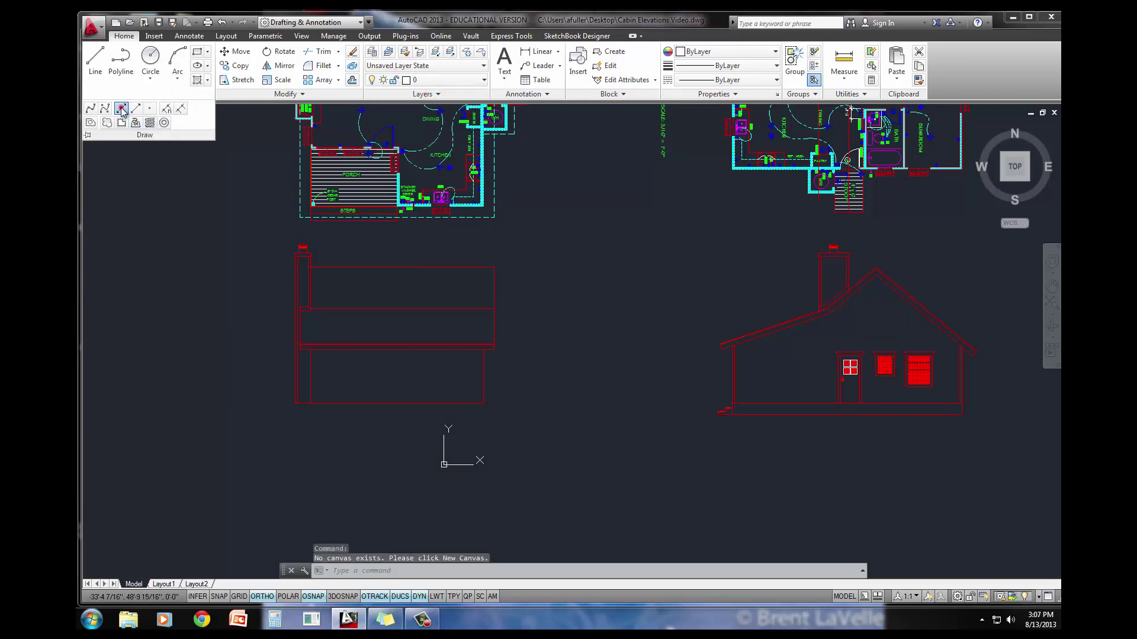
type("v")
key("Return")
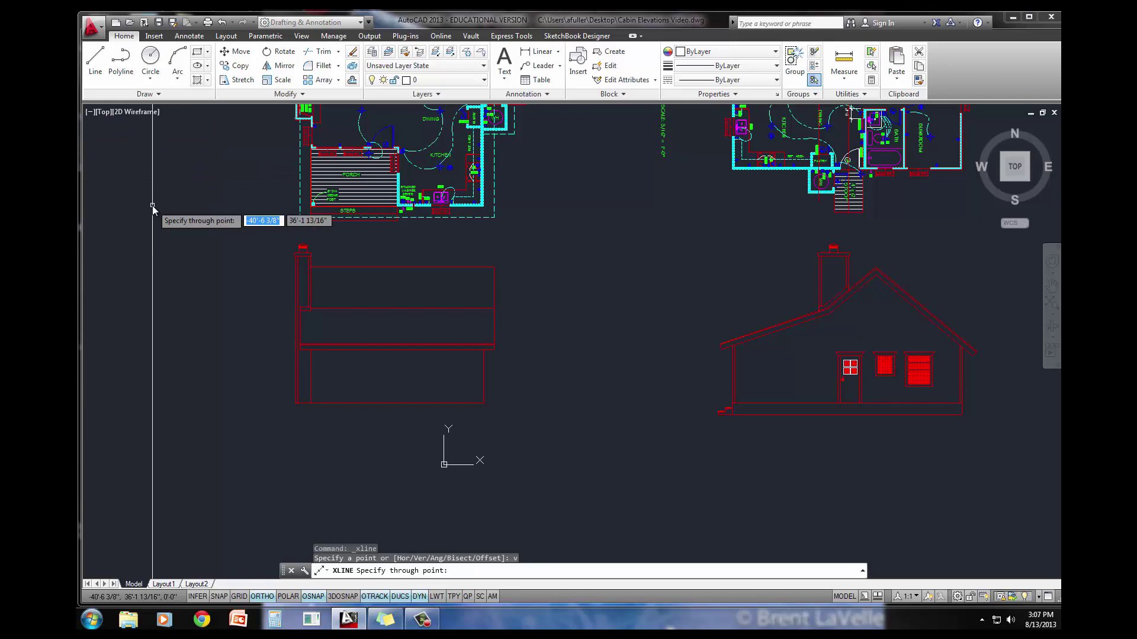
scroll(501, 177, "up", 2)
scroll(514, 187, "up", 4)
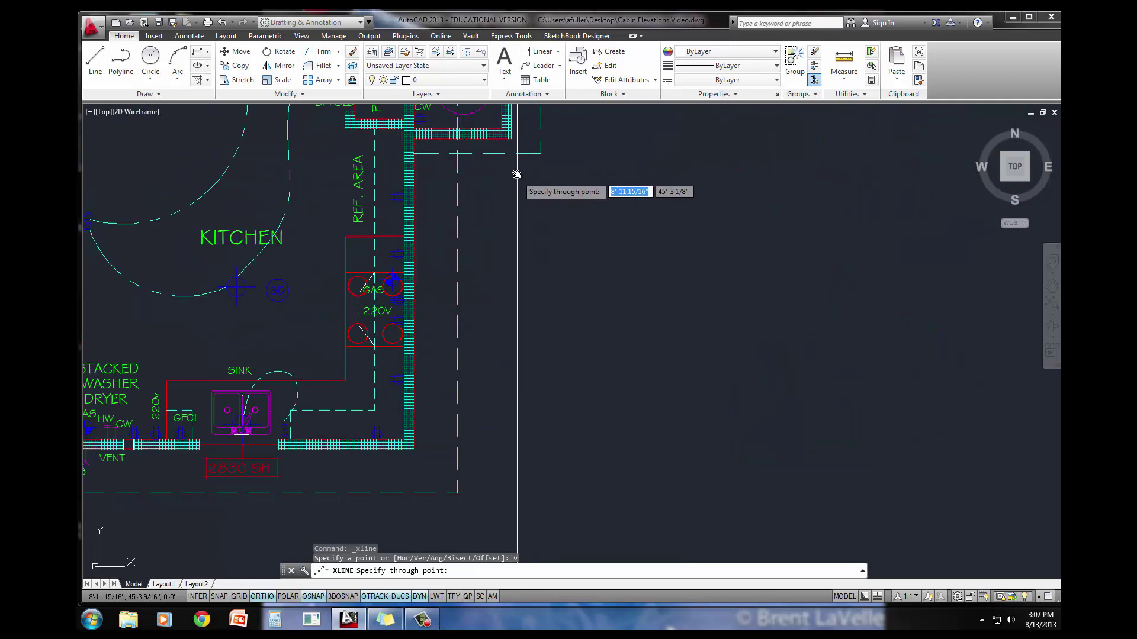
middle_click_drag(511, 139, 524, 291)
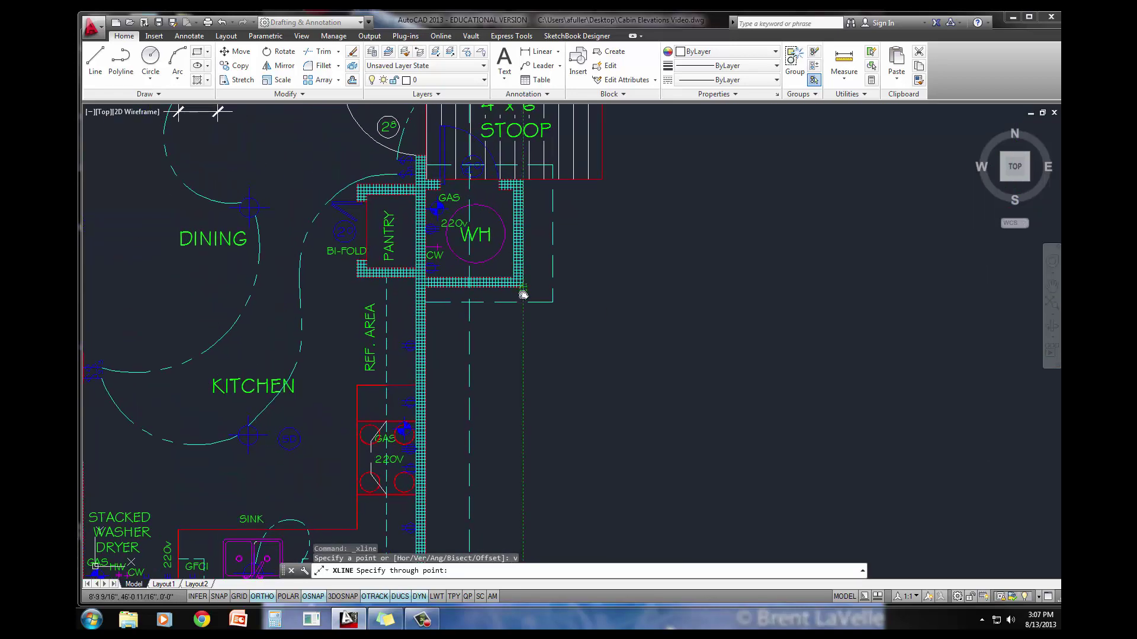
left_click(524, 291)
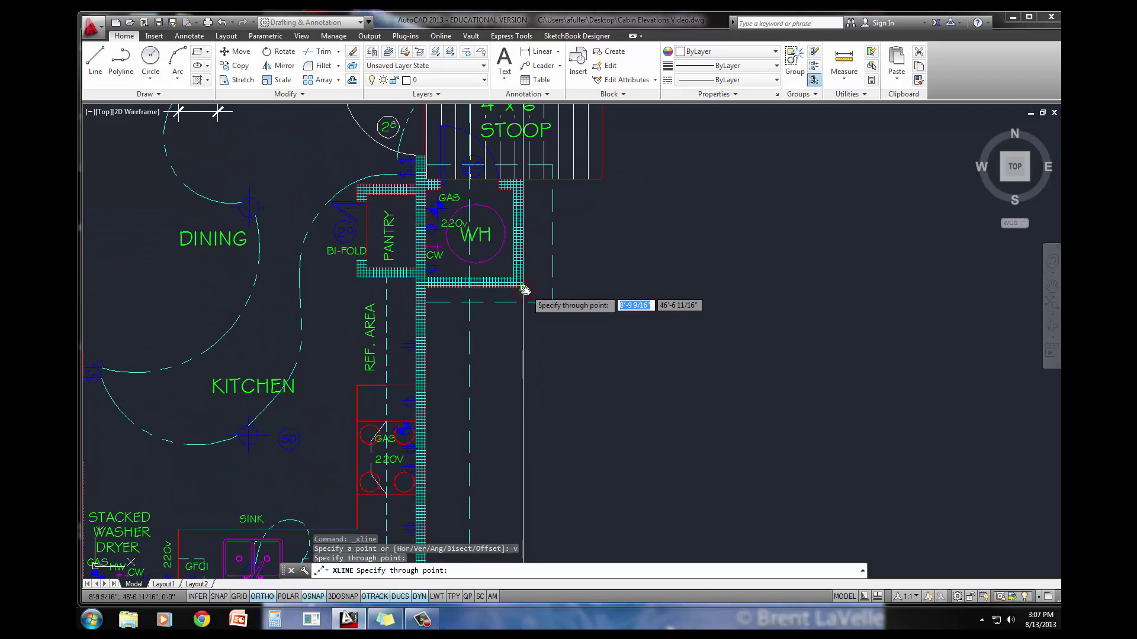
key("Return")
scroll(525, 291, "down", 5)
middle_click_drag(591, 368, 549, 102)
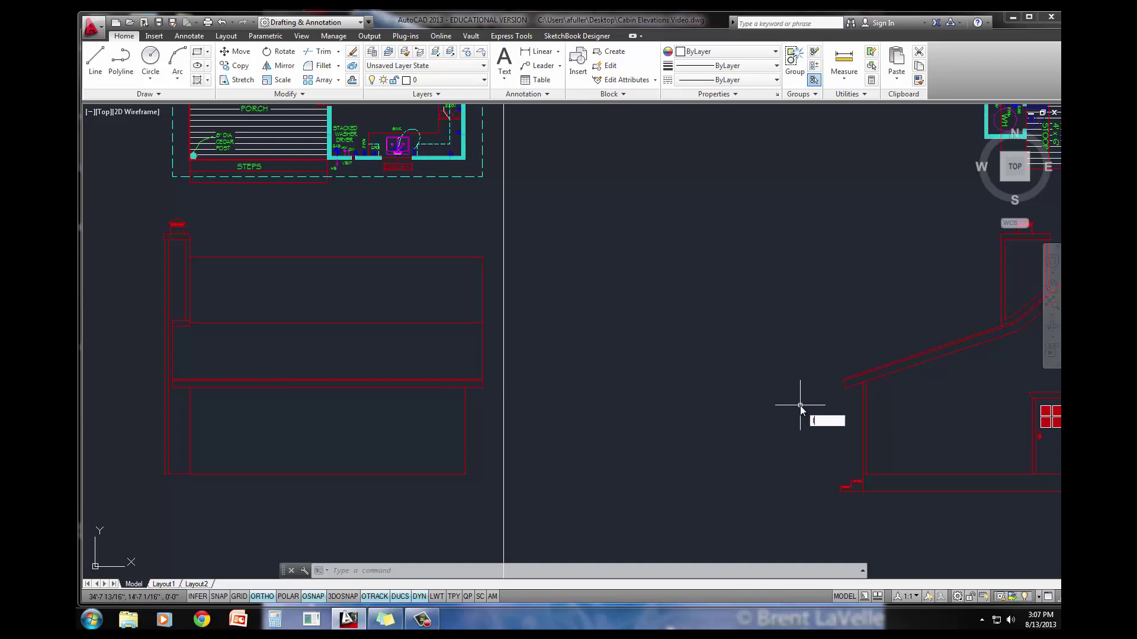
Draw a horizontal line from the side elevation's wall base left to the vertical construction line.
key("Return")
scroll(849, 475, "up", 4)
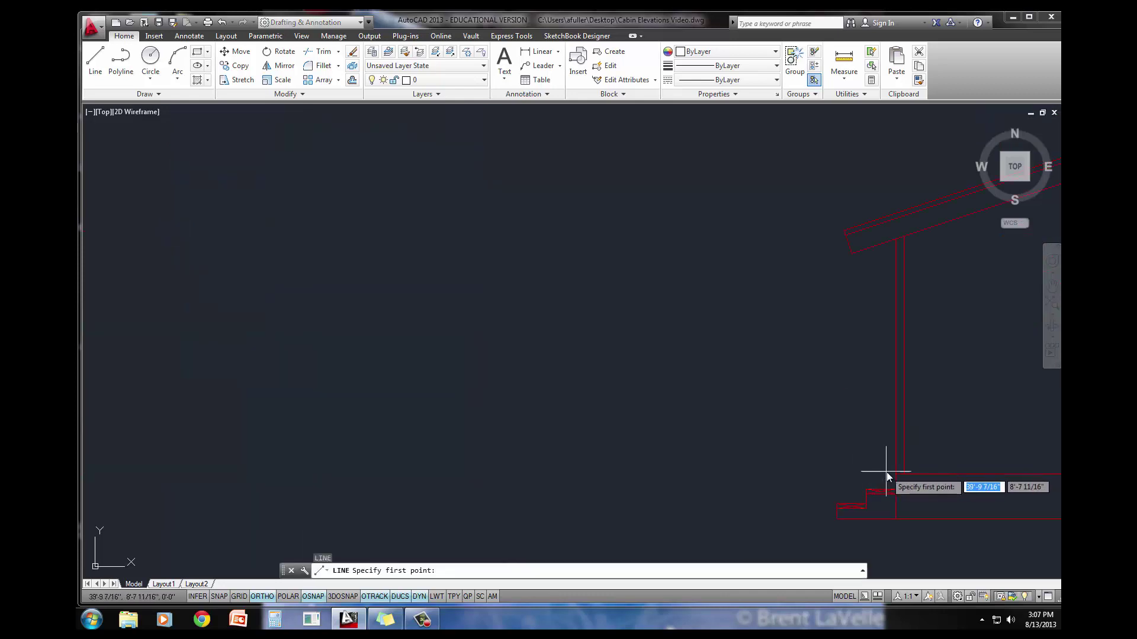
left_click(887, 477)
scroll(543, 474, "down", 2)
middle_click_drag(542, 473, 655, 472)
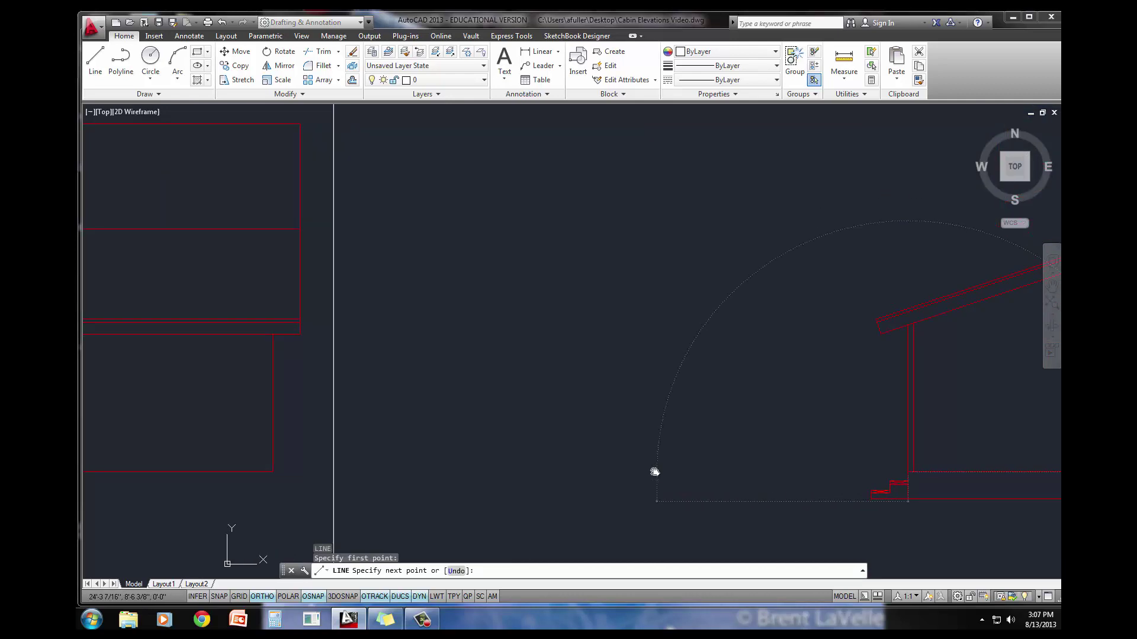
left_click(331, 473)
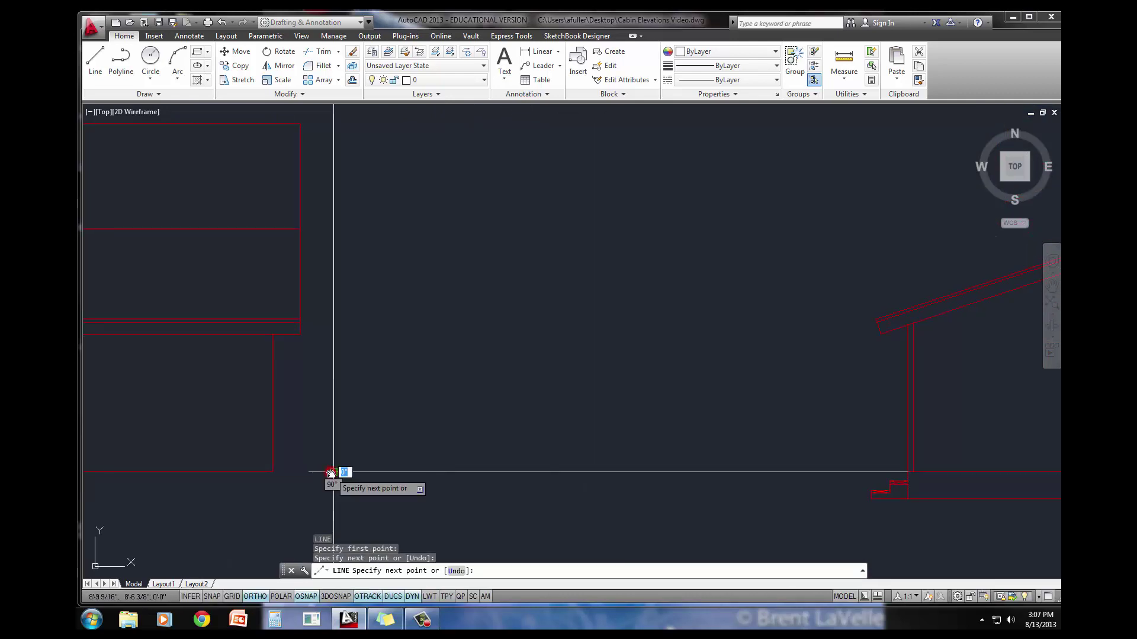
key("Return")
middle_click_drag(448, 406, 422, 403)
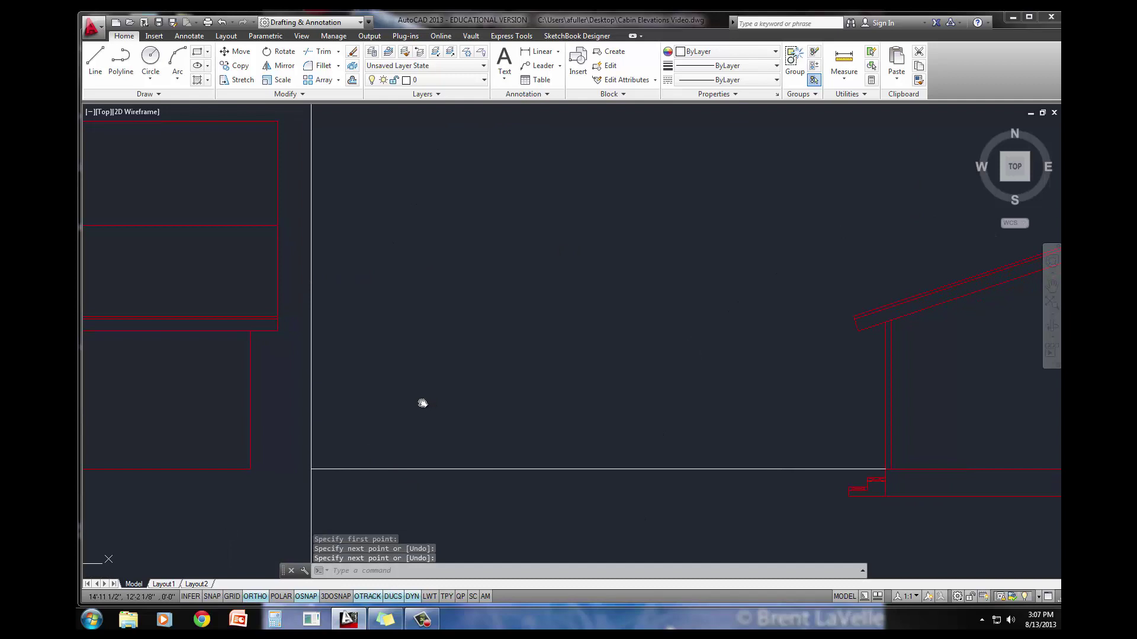
Mirror the side elevation's roof overhang and wall about a vertical axis at the base line's midpoint, keeping the originals.
left_click(281, 66)
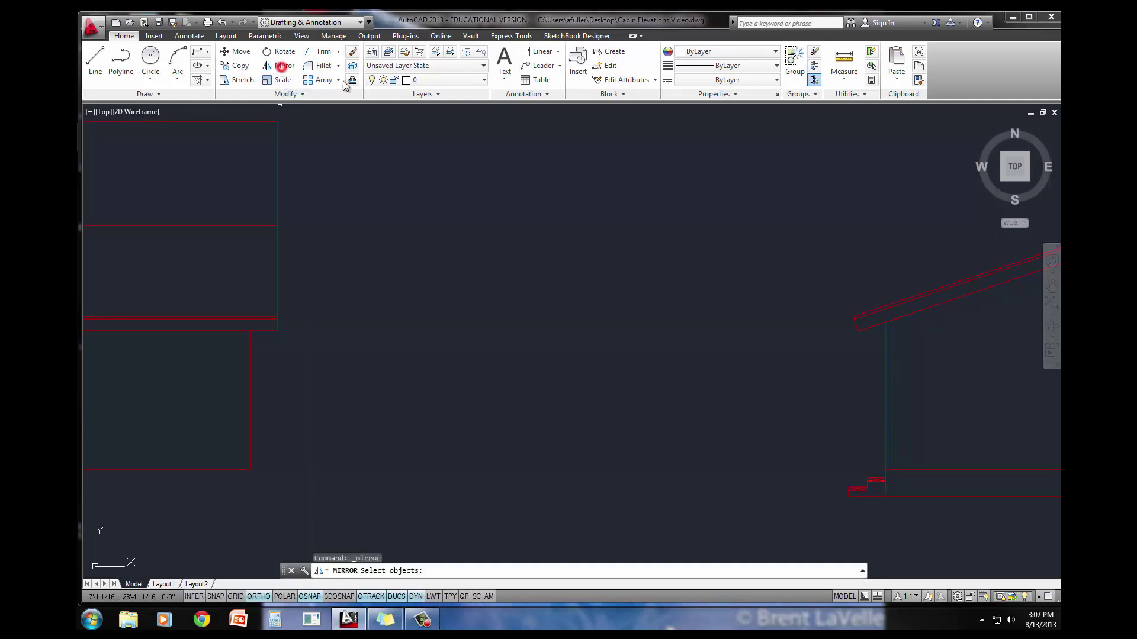
left_click(934, 374)
left_click(816, 261)
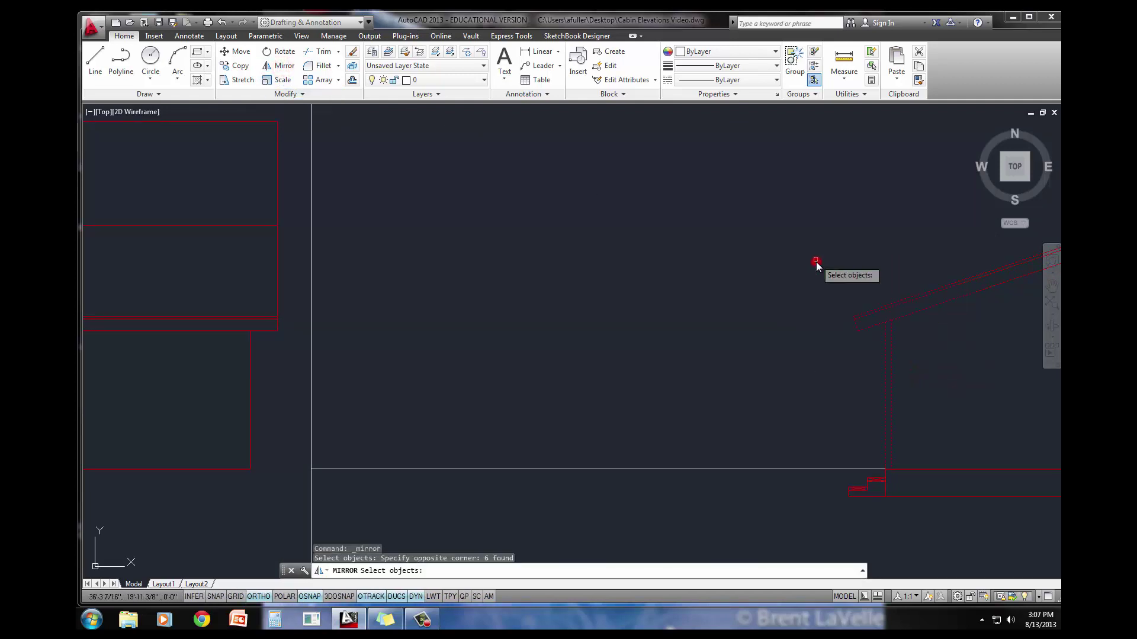
key("Return")
left_click(595, 470)
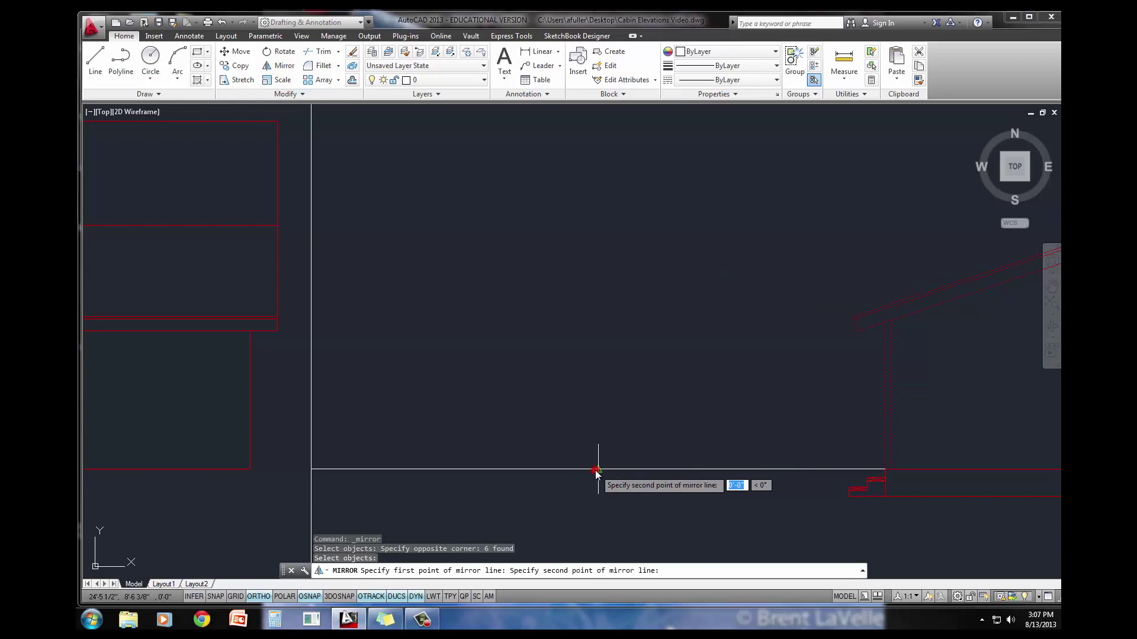
left_click(600, 243)
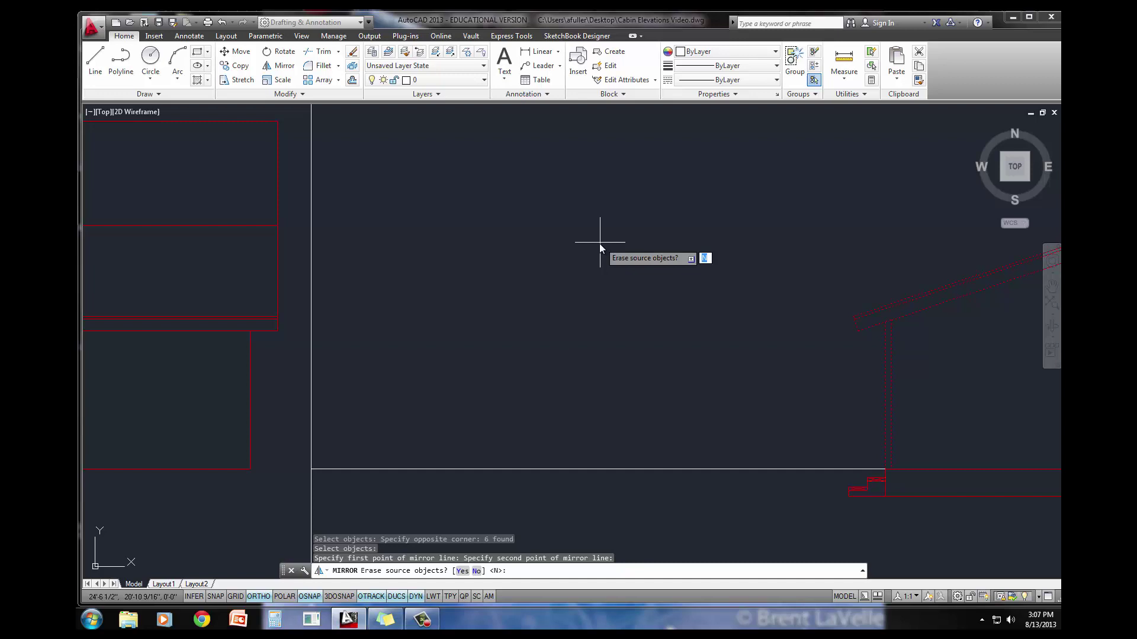
key("Return")
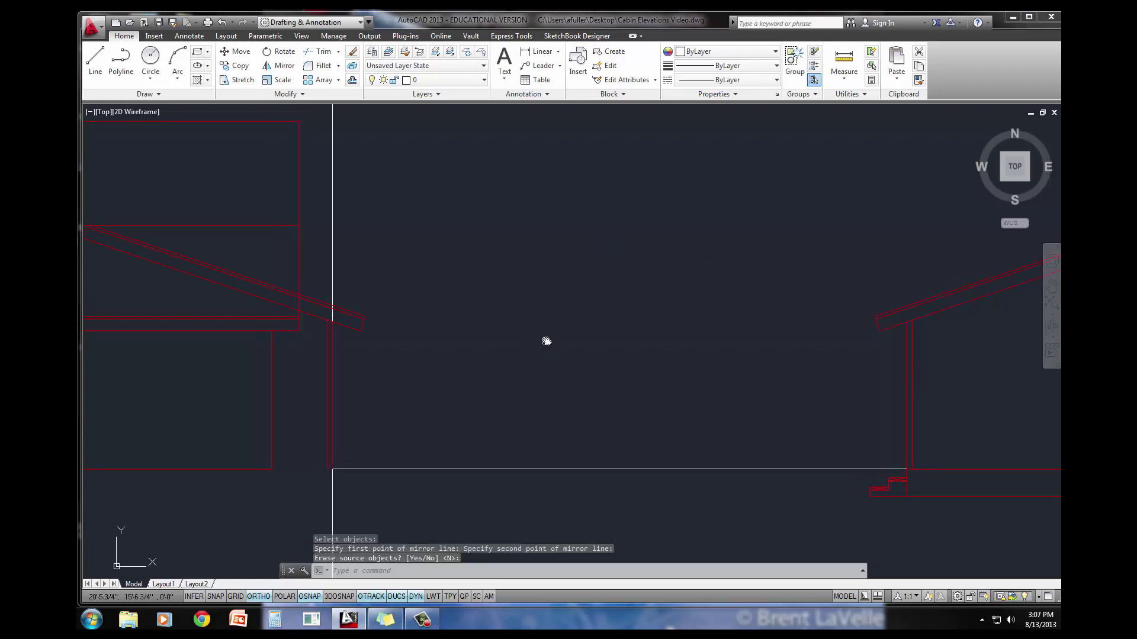
middle_click_drag(546, 338, 598, 330)
Delete the horizontal helper line and the vertical construction line.
left_click(599, 517)
left_click(565, 436)
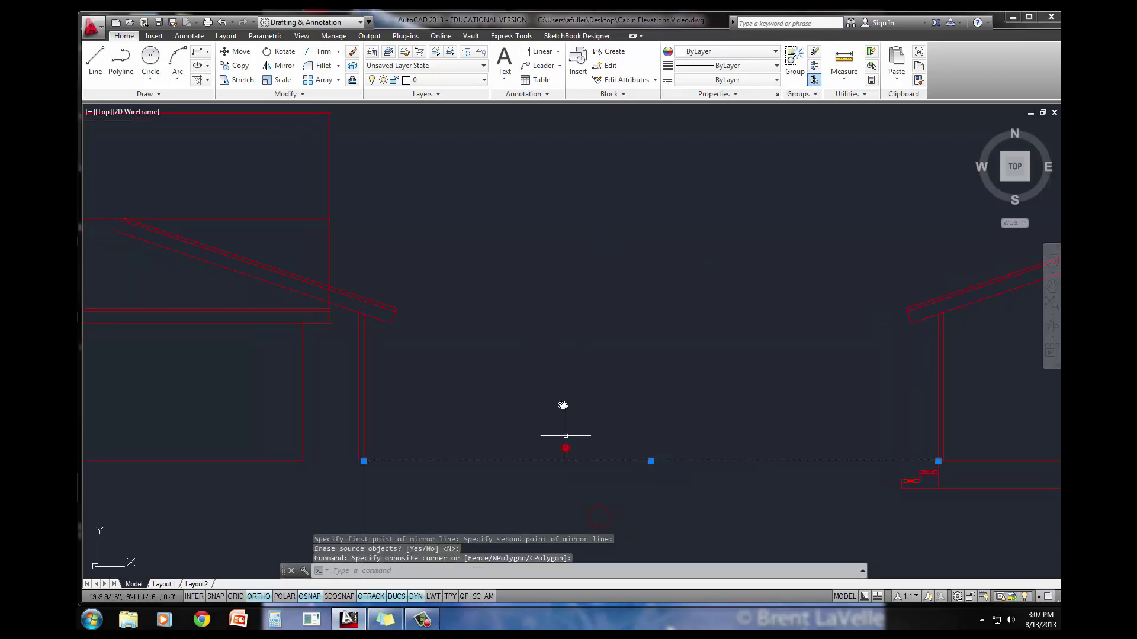
left_click(398, 177)
left_click(351, 160)
key("Delete")
type("t")
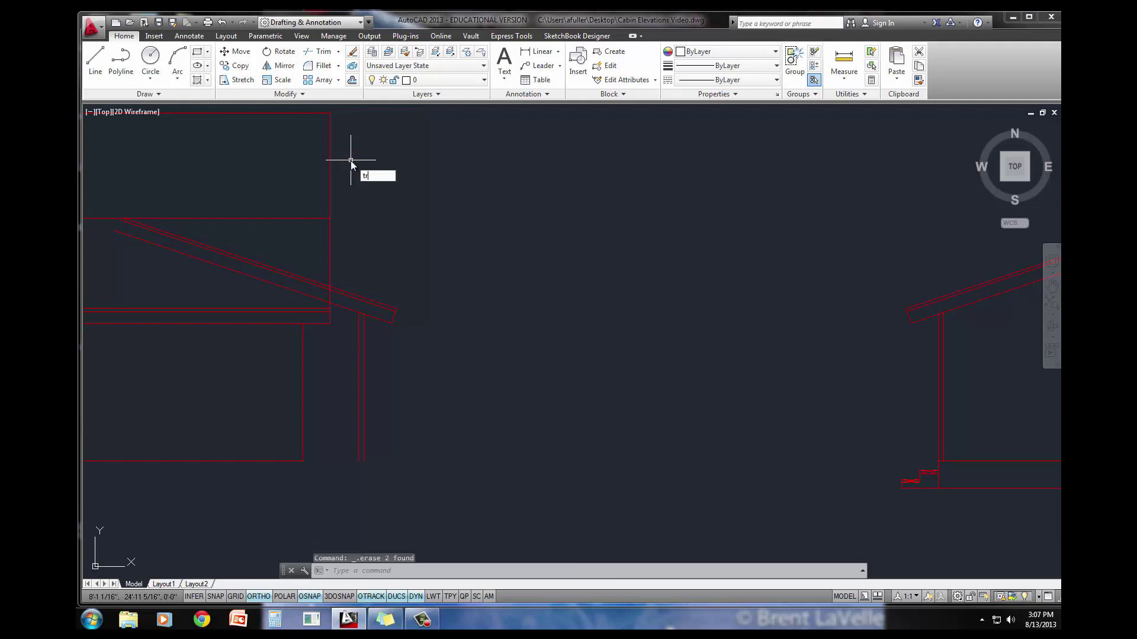
Trim the mirrored roof lines inside the front elevation's wall box, using all objects as cutting edges.
type("r")
key("Return")
key("Return")
left_click(242, 248)
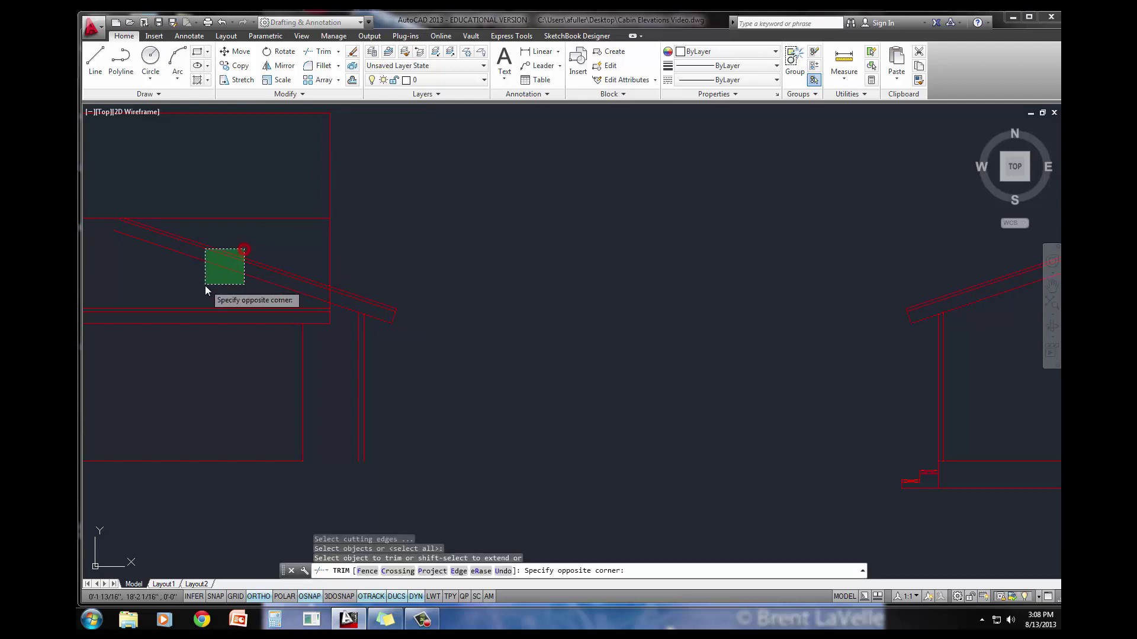
left_click(205, 286)
scroll(416, 319, "up", 2)
key("Return")
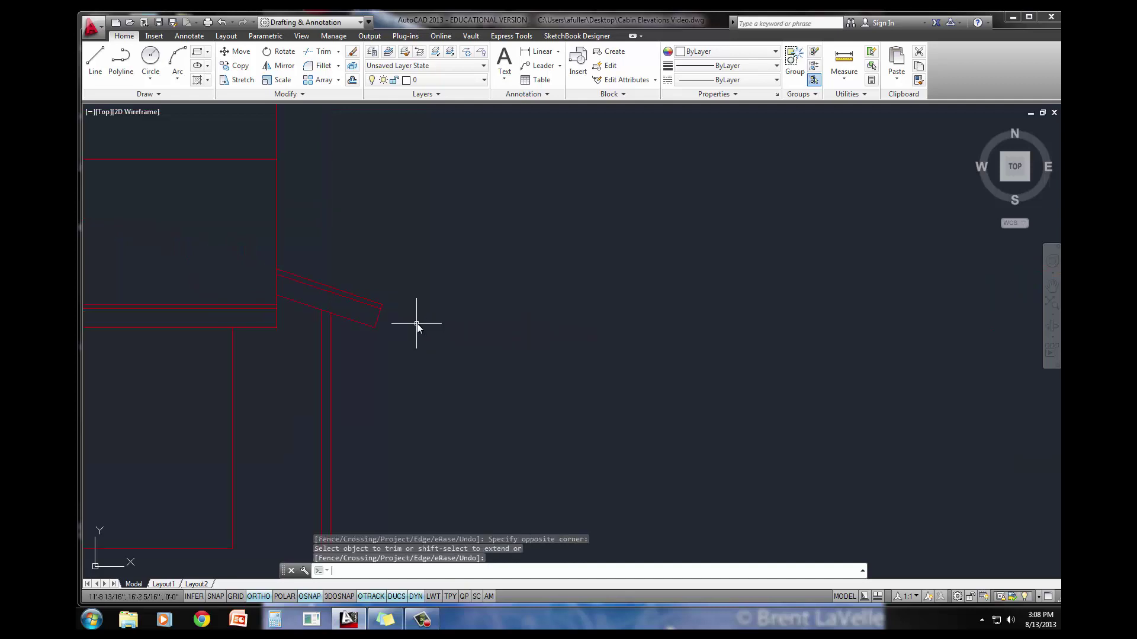
middle_click_drag(416, 323, 972, 315)
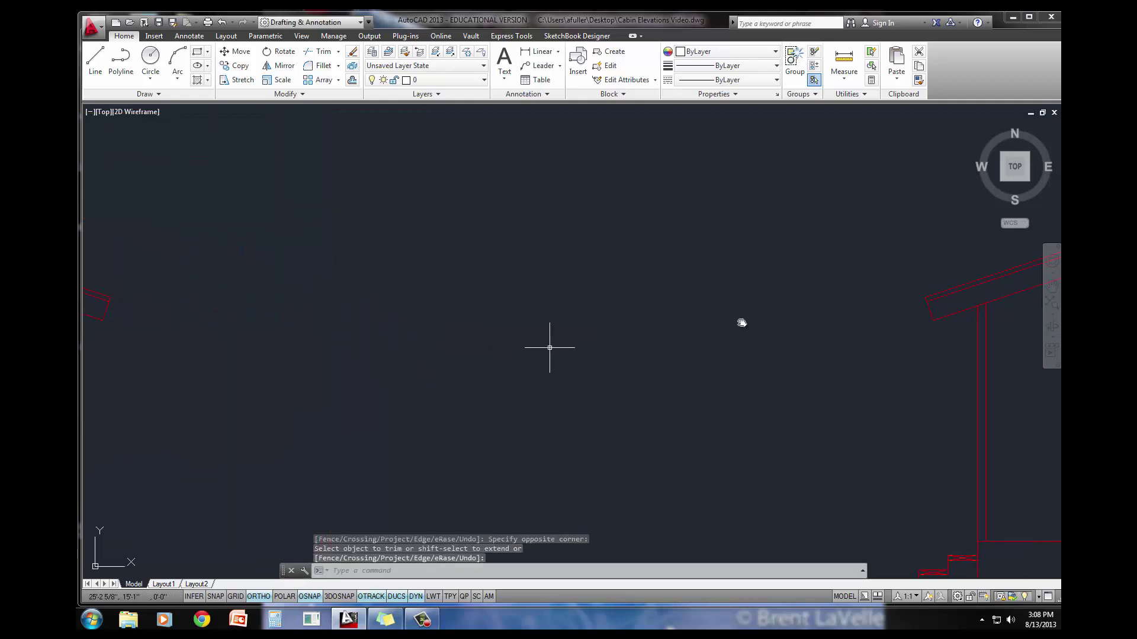
mouse_move(361, 325)
middle_mouse_down()
mouse_move(508, 325)
mouse_move(706, 299)
middle_mouse_up()
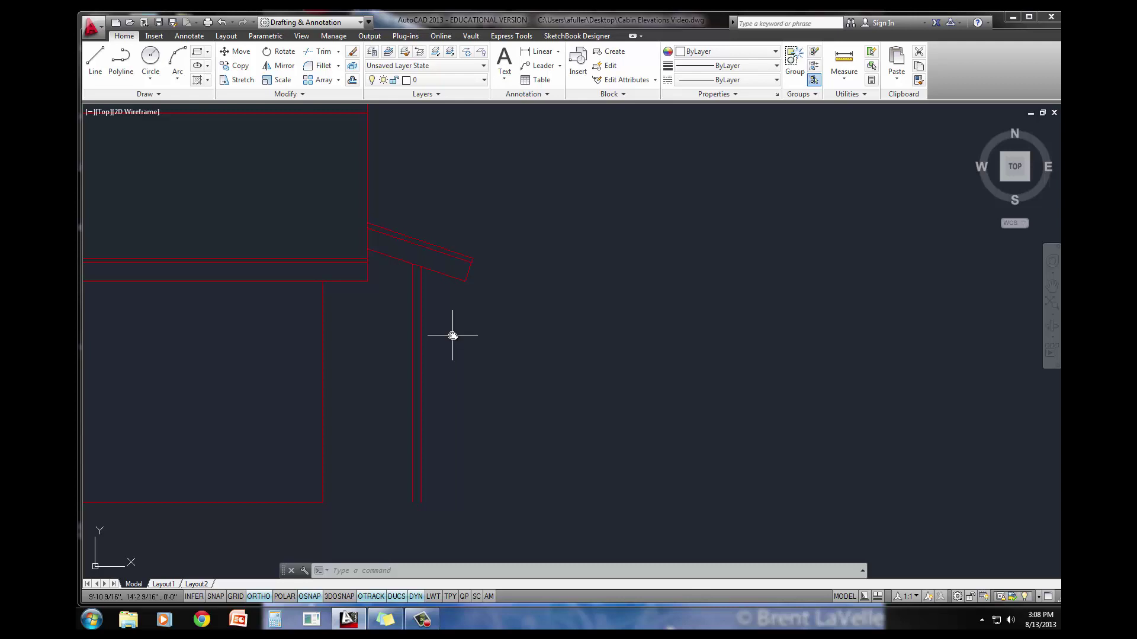
Offset the post line 12 inches to the right.
type("o")
key("Return")
type("12")
key("Return")
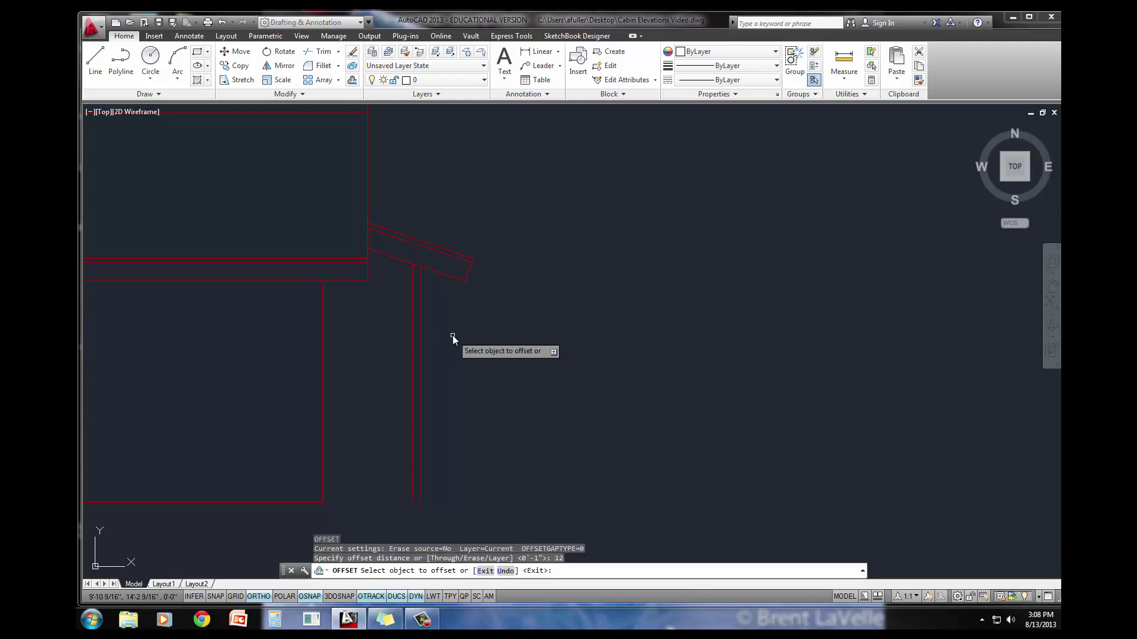
left_click(420, 342)
left_click(456, 341)
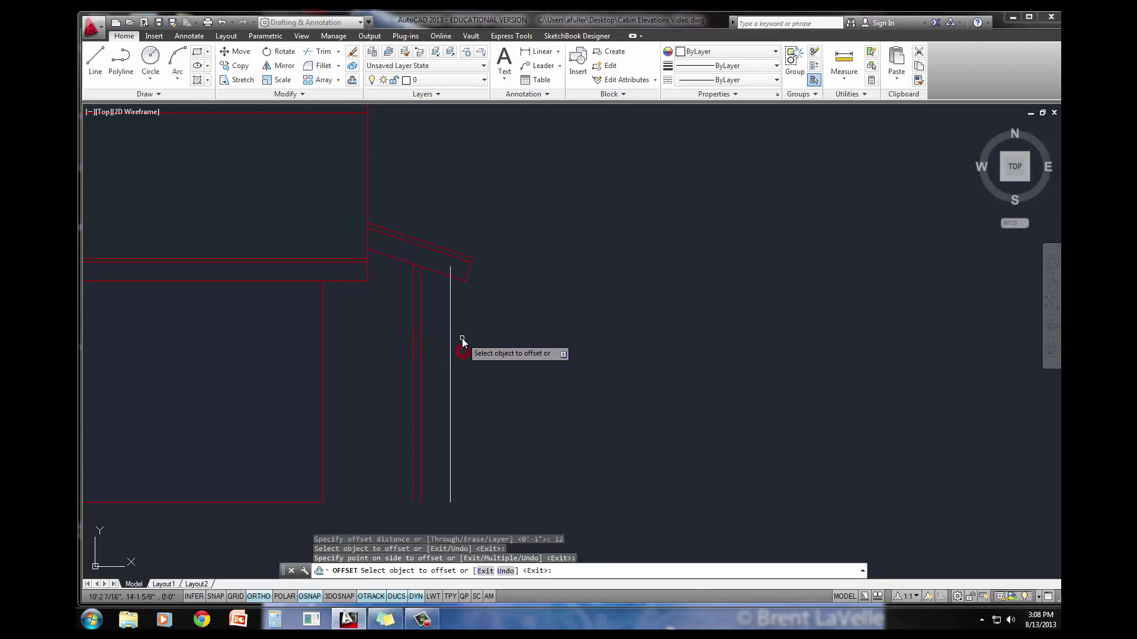
key("Return")
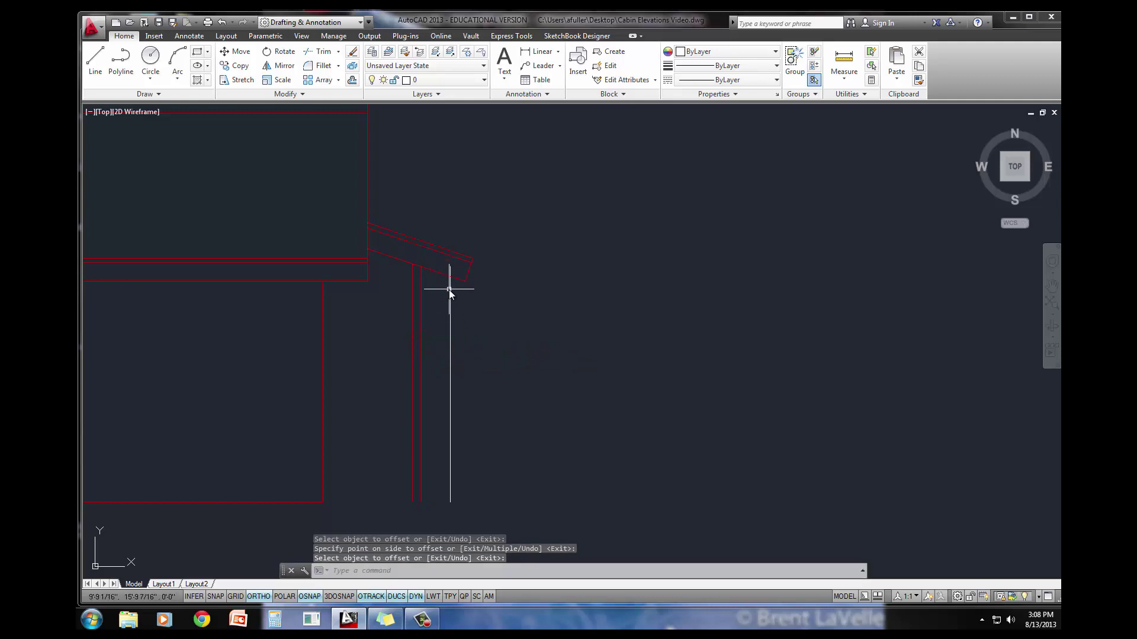
Move the white vertical line from its top to the end of the roof overhang.
type("m")
key("Return")
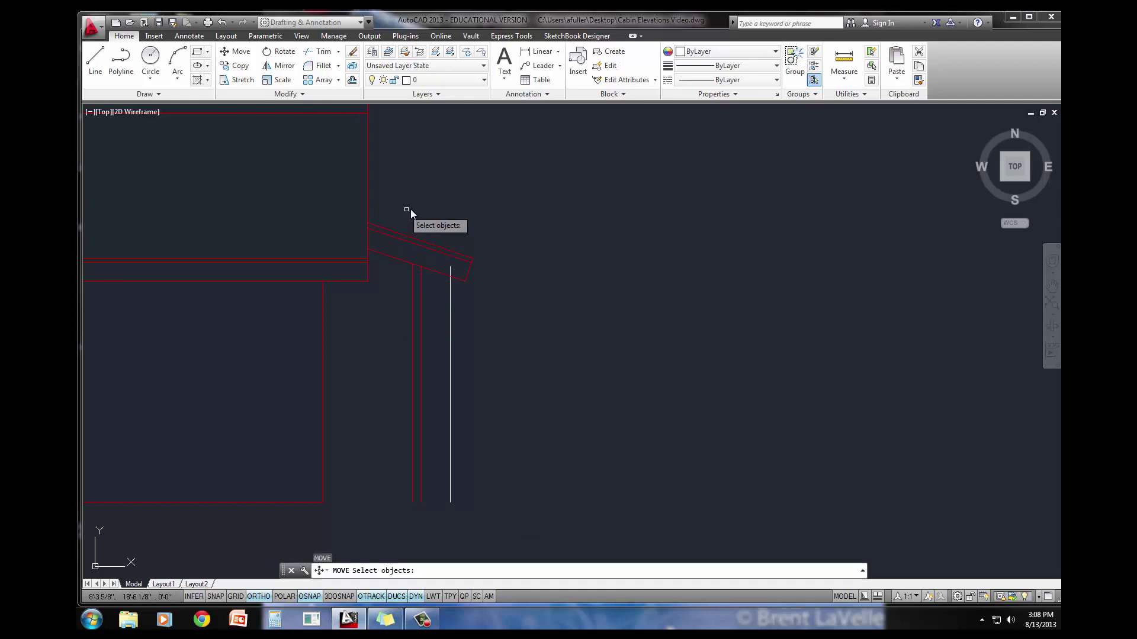
left_click(471, 275)
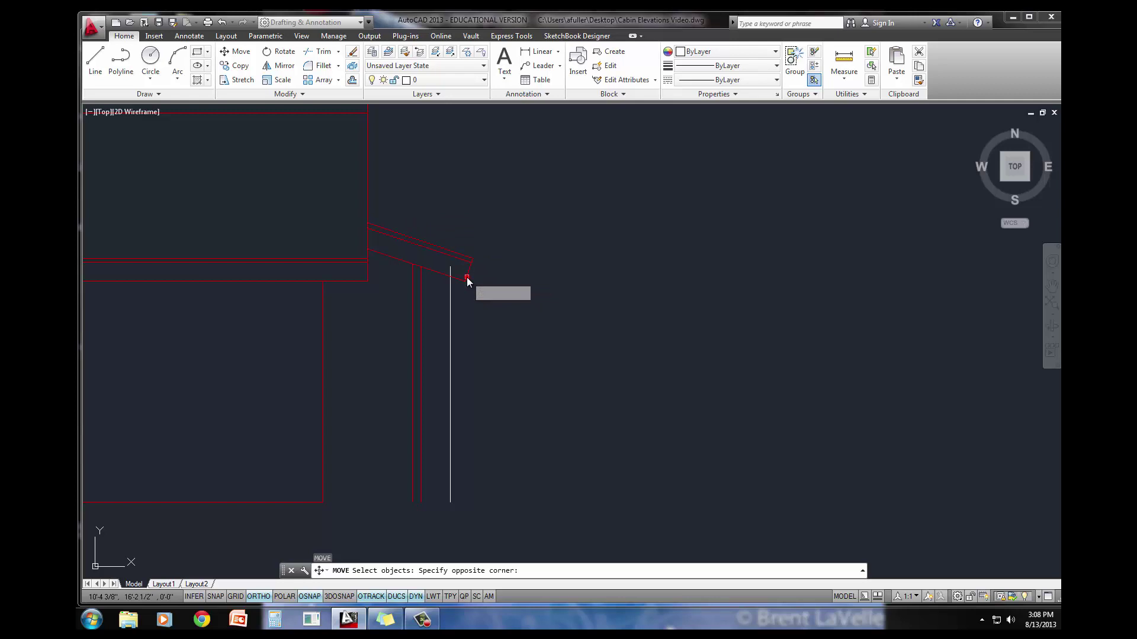
left_click(467, 274)
key("Return")
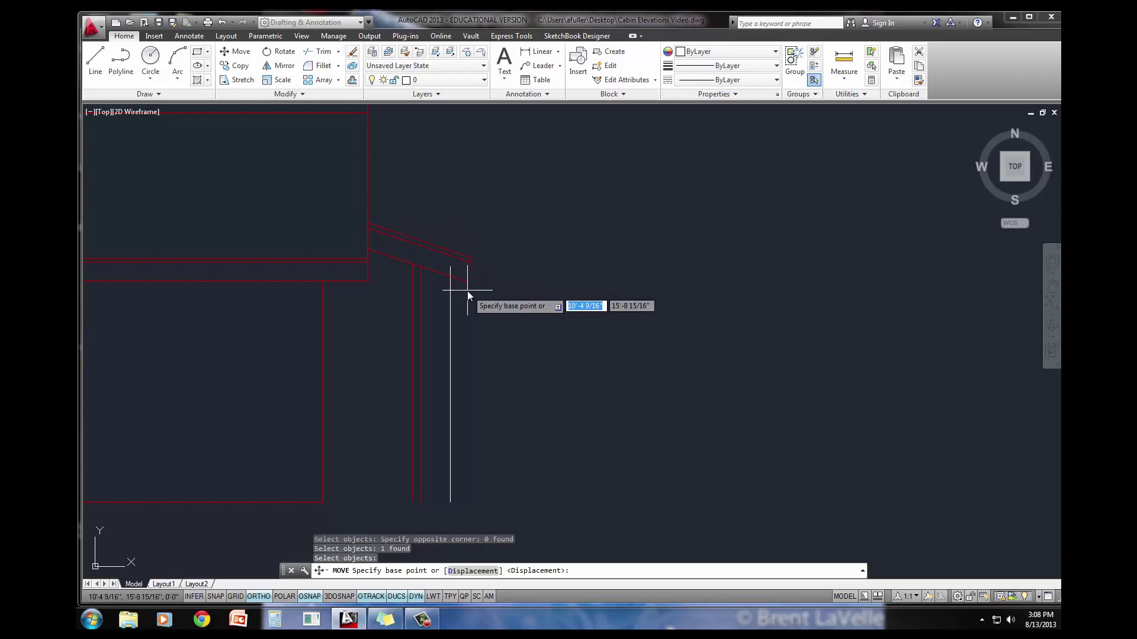
scroll(467, 278, "up", 2)
left_click(456, 274)
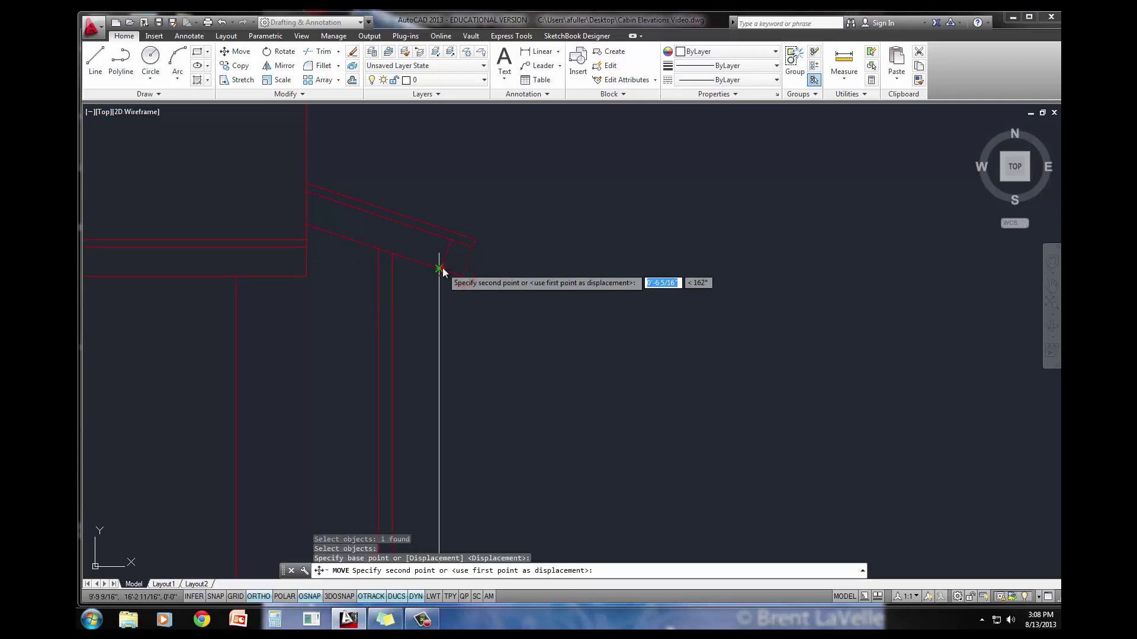
left_click(443, 272)
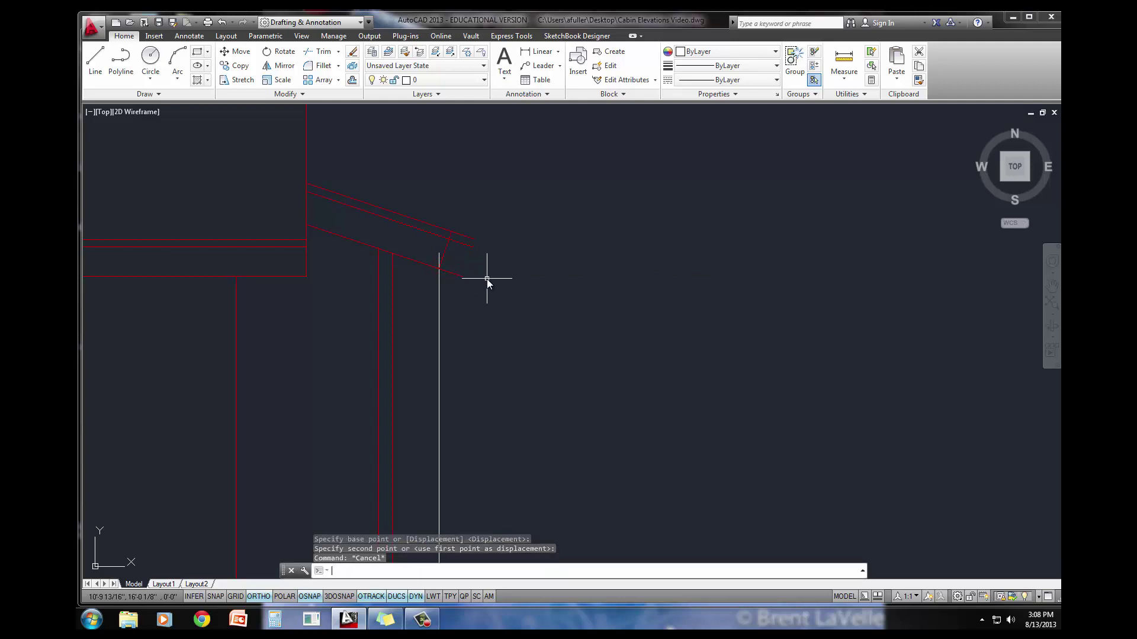
Trim the roof overhang lines back to the white guide line, then delete the guide.
type("tr")
key("Return")
key("Return")
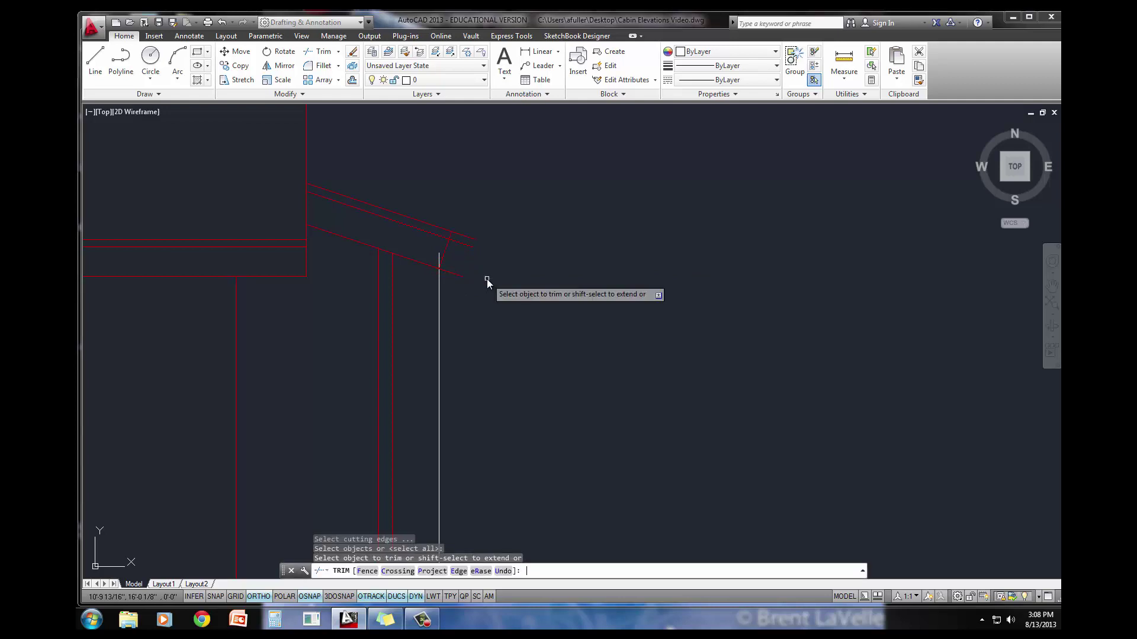
left_click(497, 254)
left_click(469, 234)
left_click(453, 273)
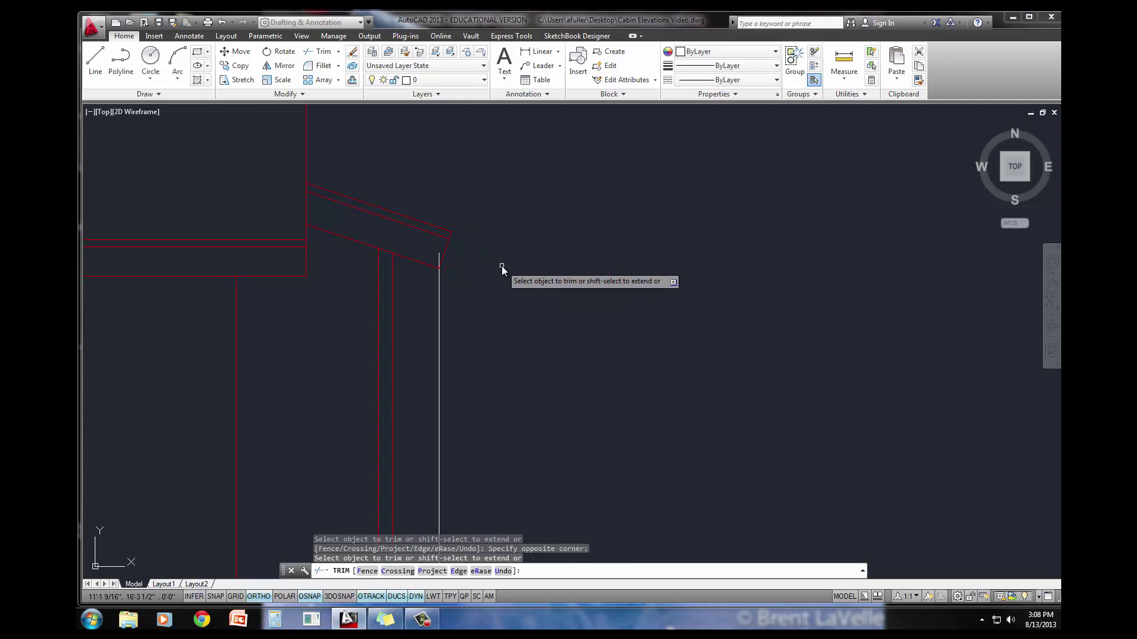
left_click(449, 363)
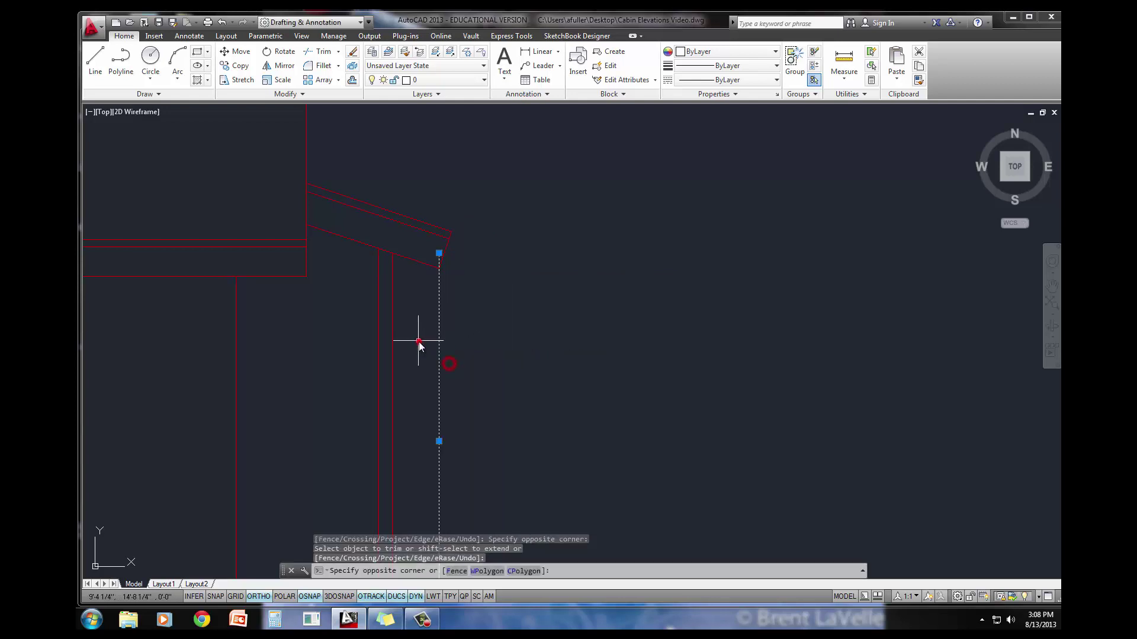
left_click(418, 342)
key("Delete")
Draw a line across the closet wall's base and put it on the Elevations layer.
scroll(431, 338, "down", 2)
middle_click_drag(432, 337, 469, 307)
key("Return")
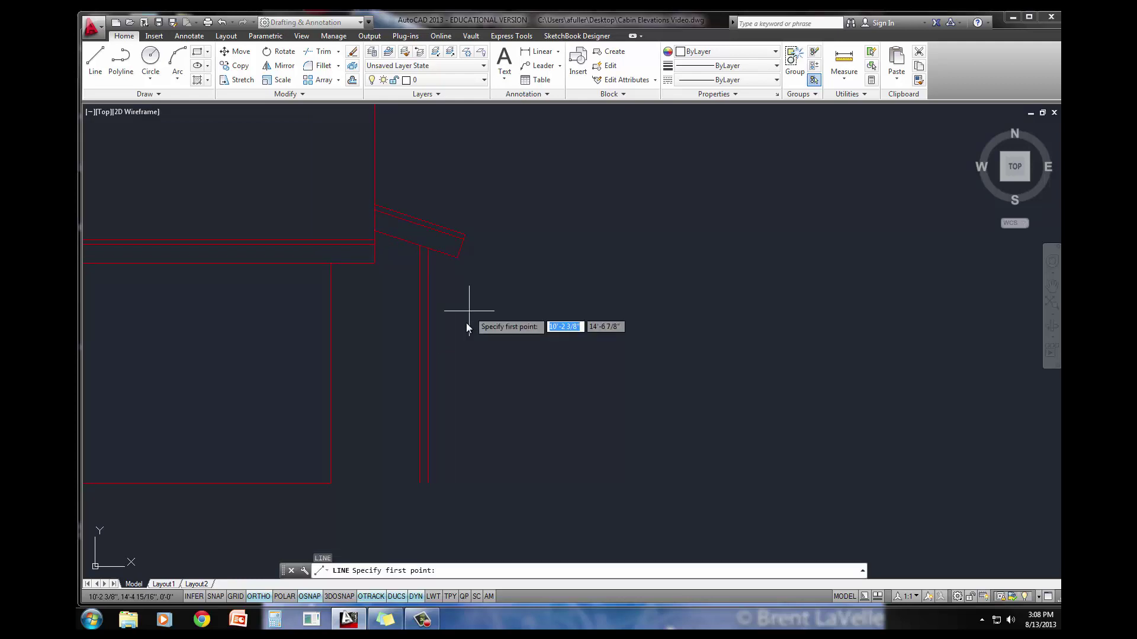
left_click(331, 484)
left_click(447, 484)
key("Return")
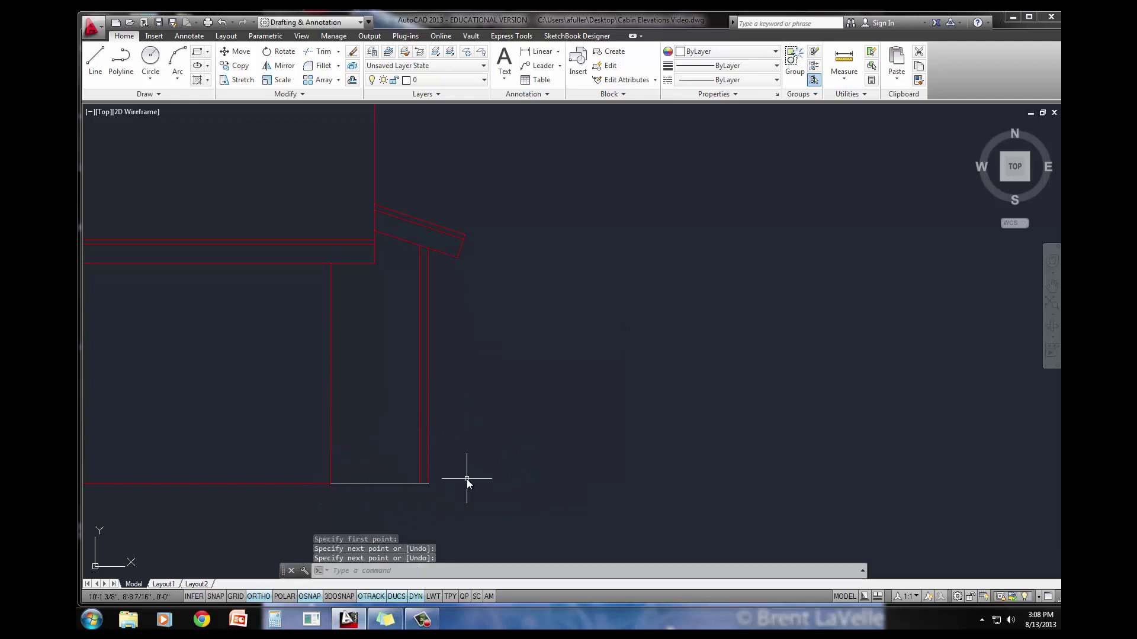
left_click(405, 497)
left_click(370, 470)
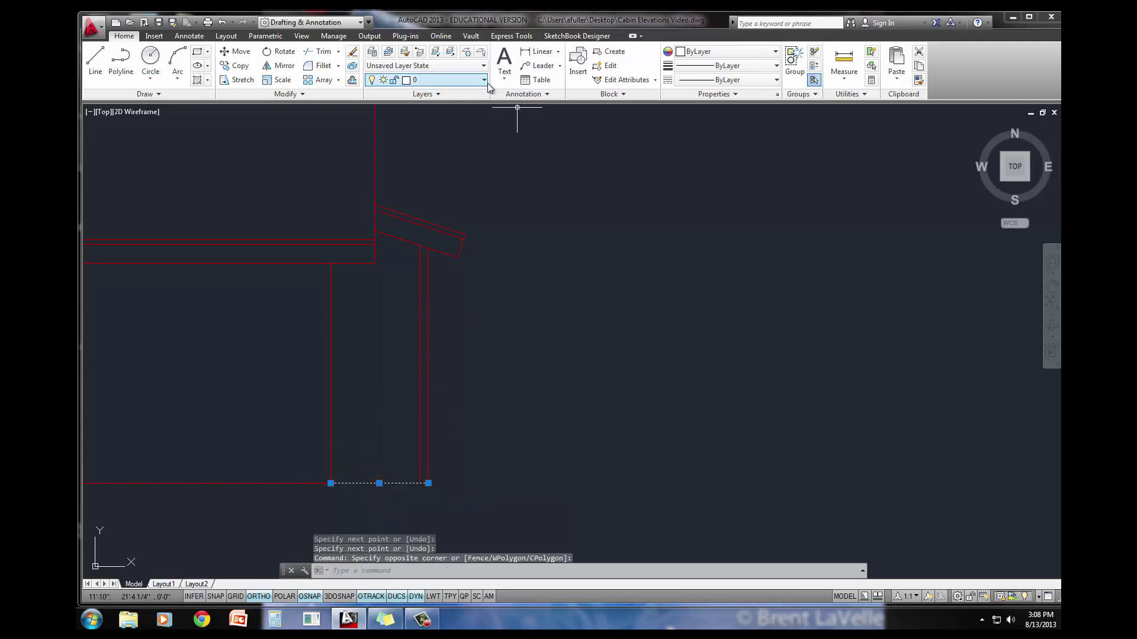
left_click(468, 80)
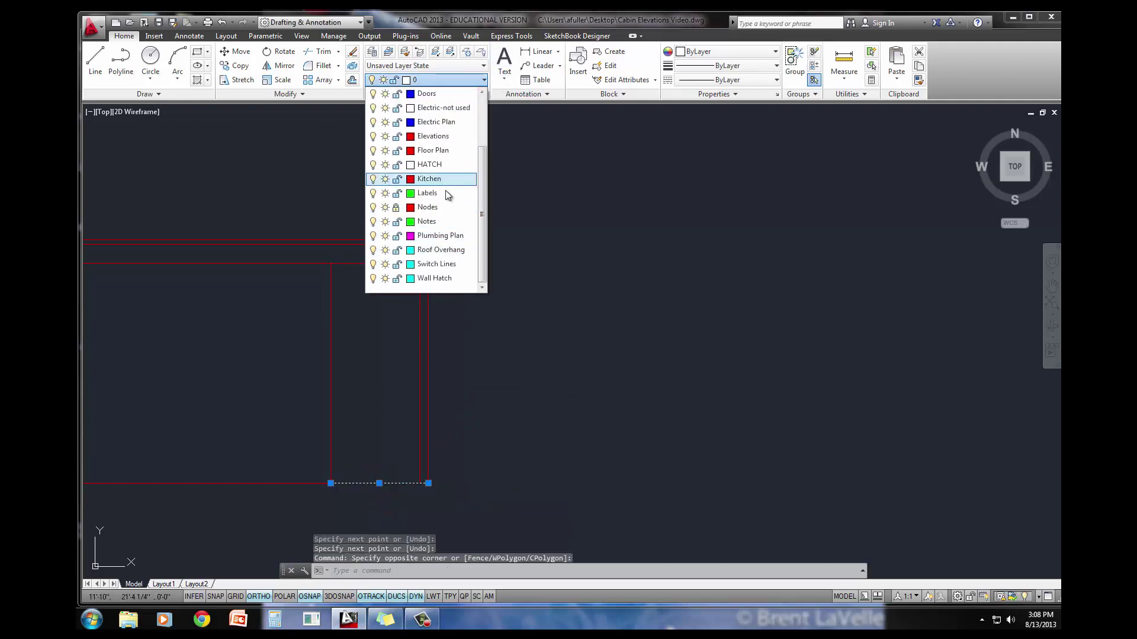
left_click(433, 136)
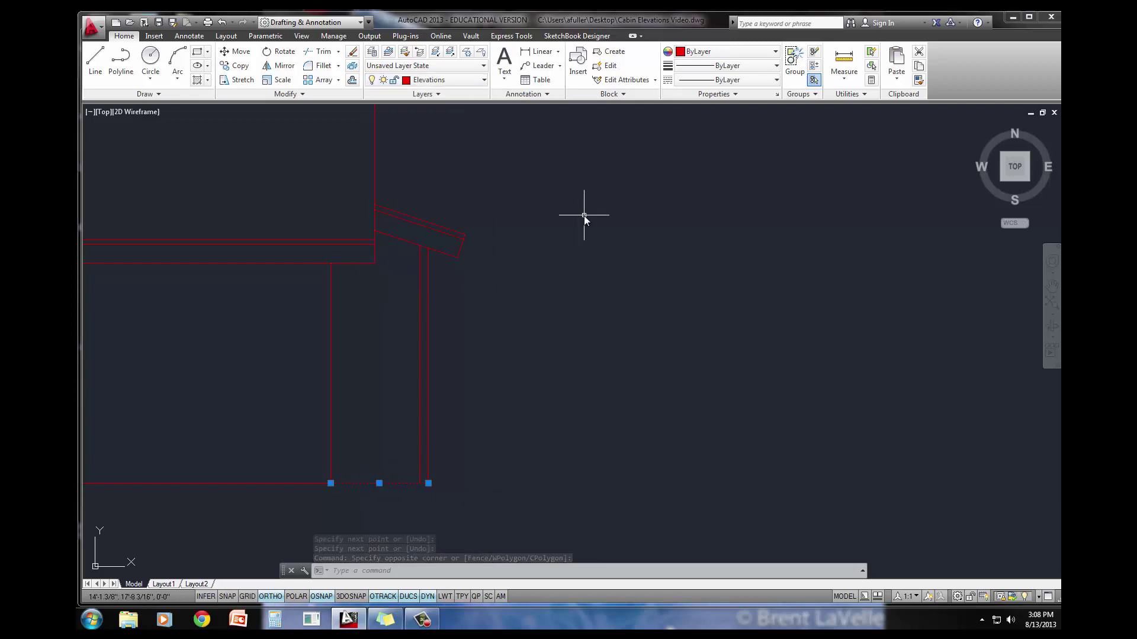
key("Escape")
key("Escape")
Zoom out and pan so the entire front elevation sits centred in view.
scroll(555, 356, "down", 3)
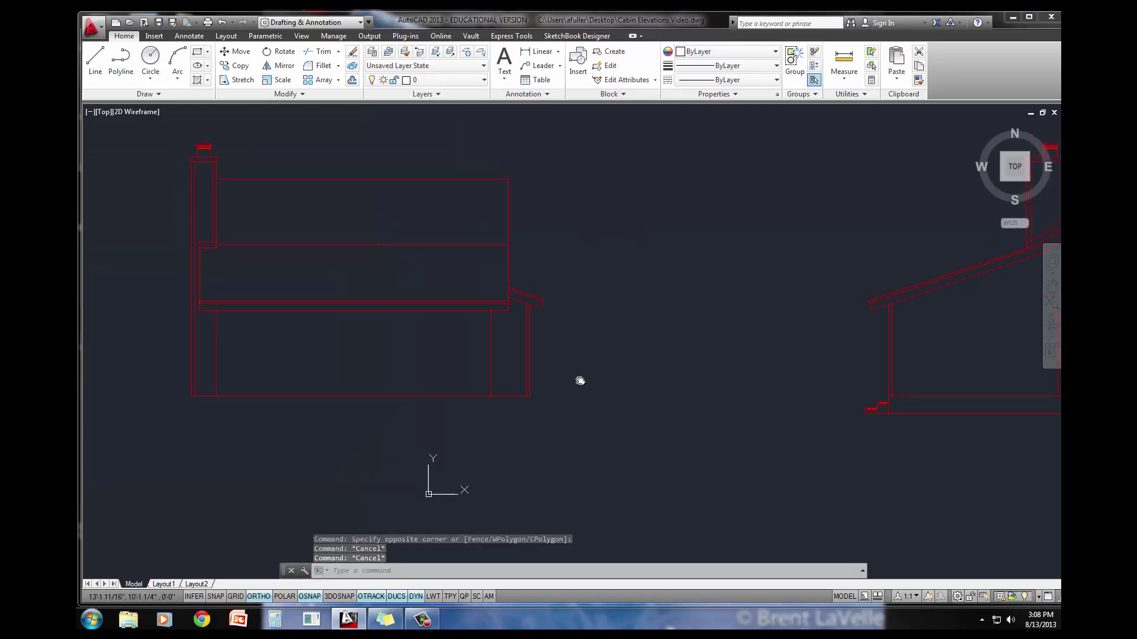
middle_click_drag(579, 380, 601, 399)
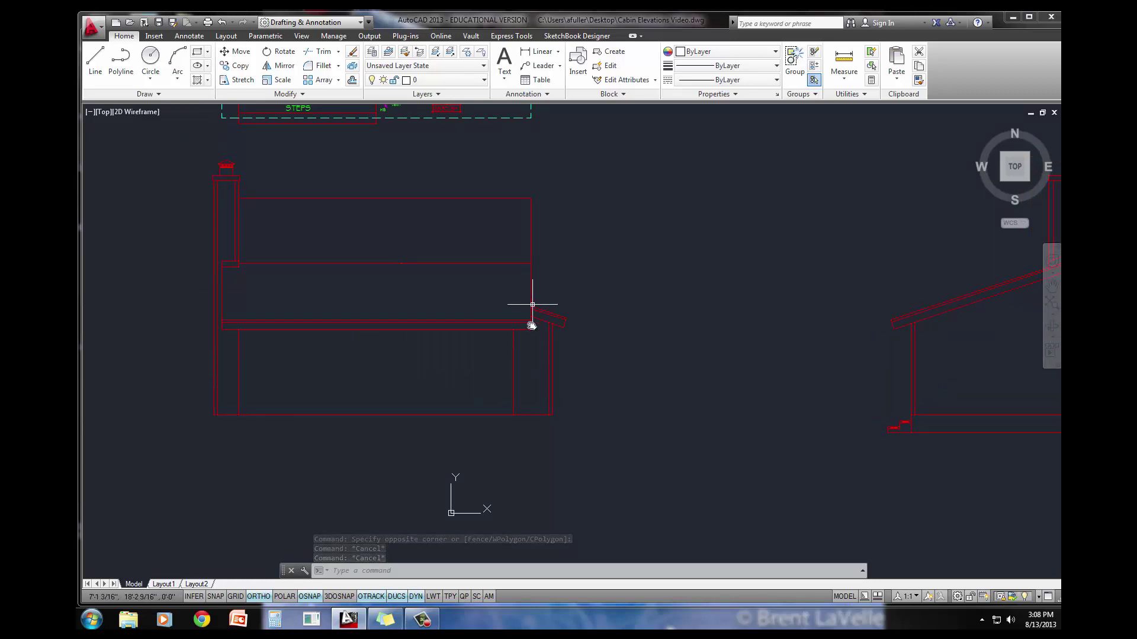
middle_click_drag(456, 377, 476, 386)
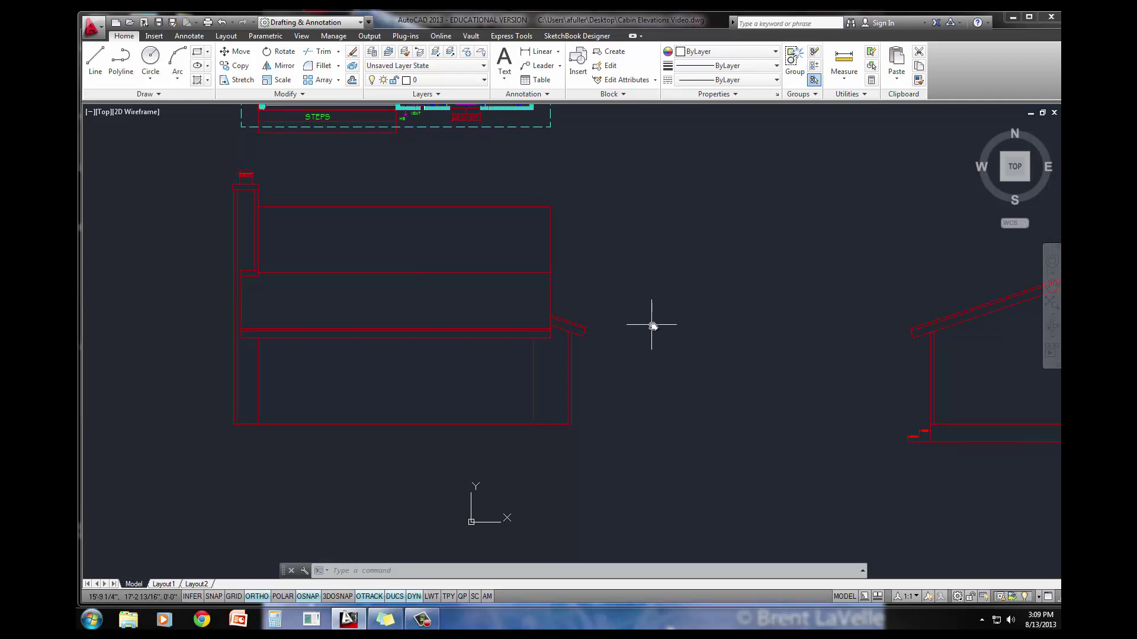
Abandon a first 18-inch offset attempt and make Elevations the current layer.
key("Escape")
key("Escape")
key("Escape")
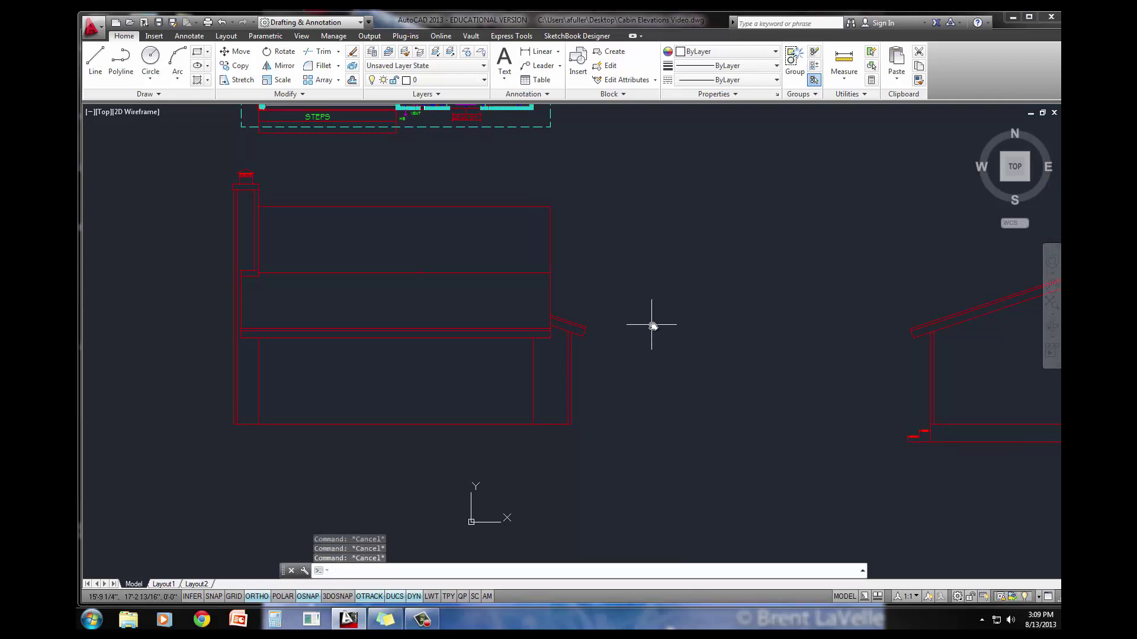
type("o")
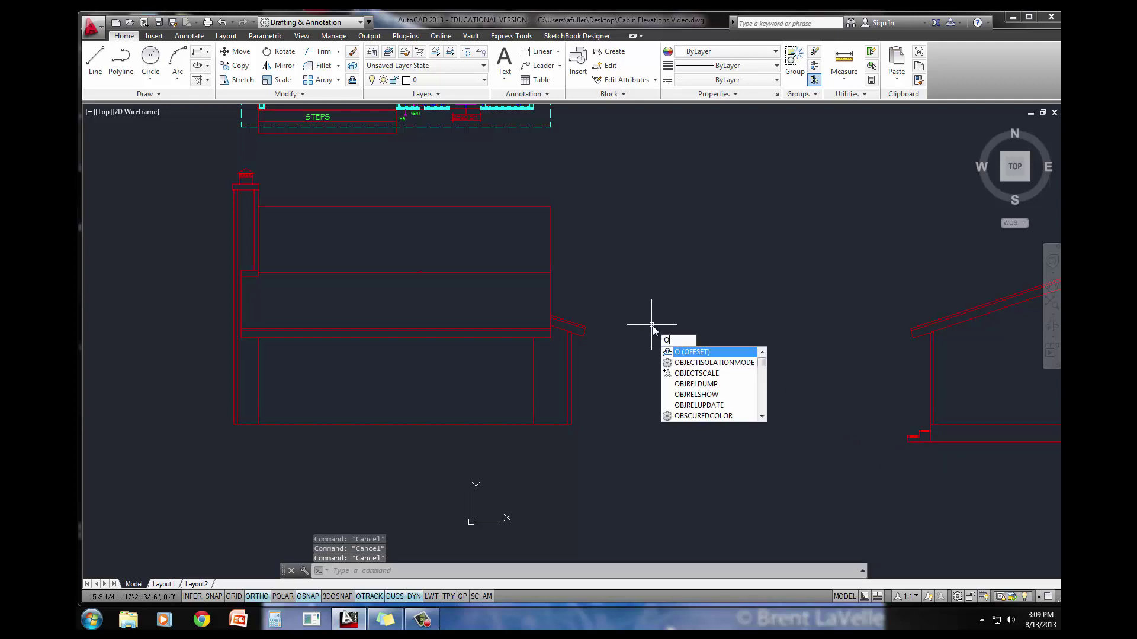
key("Return")
type("18")
key("Return")
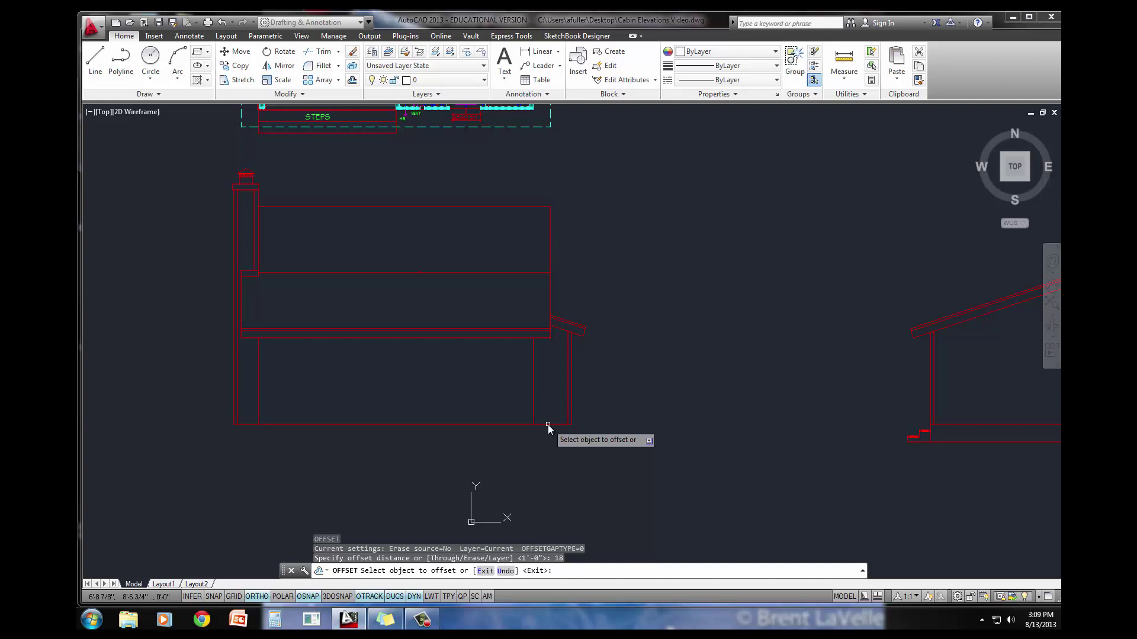
key("Escape")
left_click(426, 80)
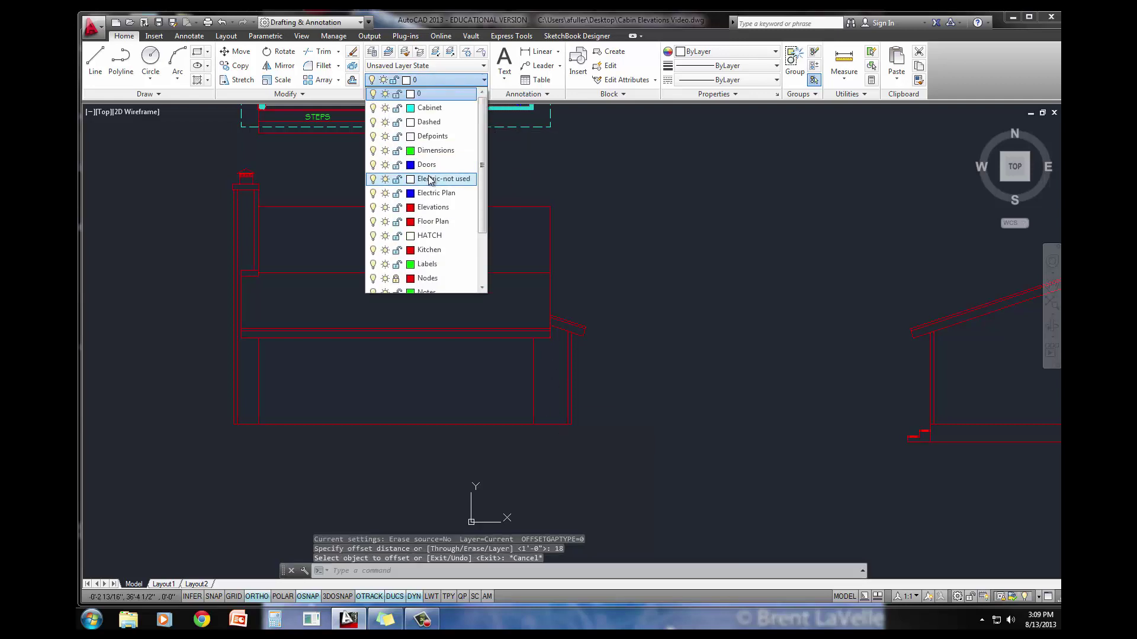
left_click(436, 207)
key("Escape")
key("Escape")
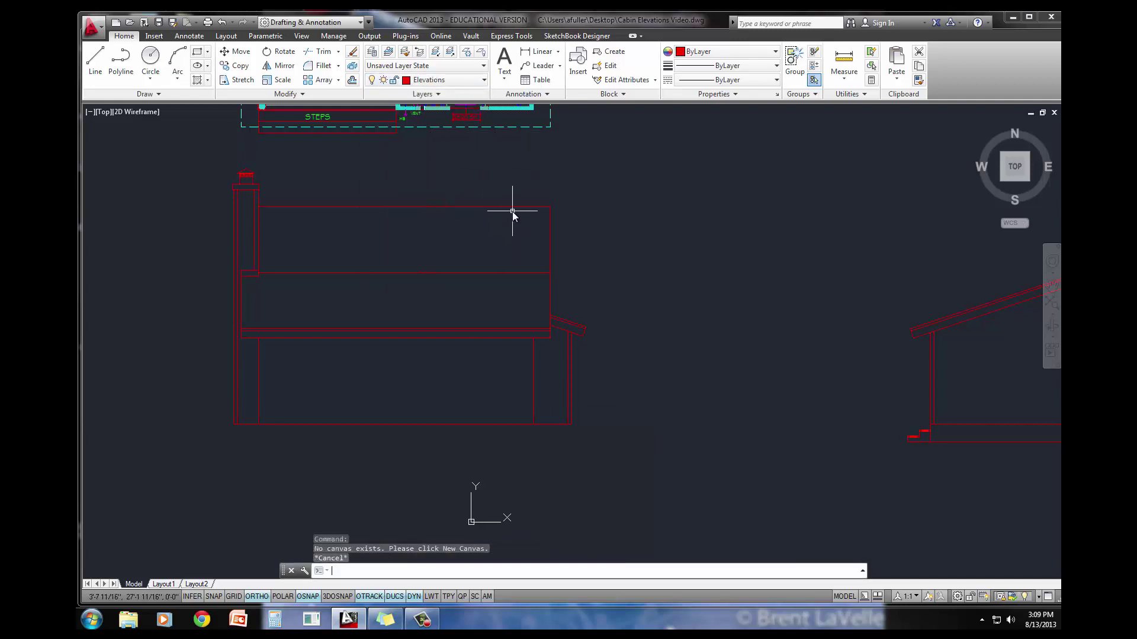
Offset both parts of the elevation's bottom line 18 inches downward.
type("o")
key("Return")
type("18")
key("Return")
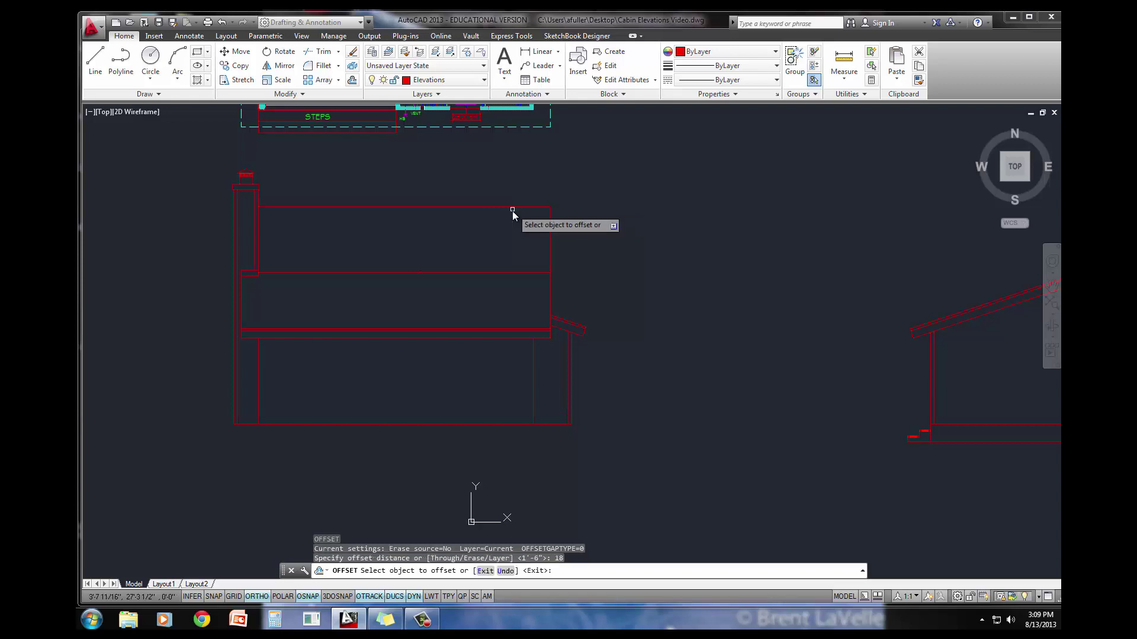
left_click(550, 424)
left_click(508, 430)
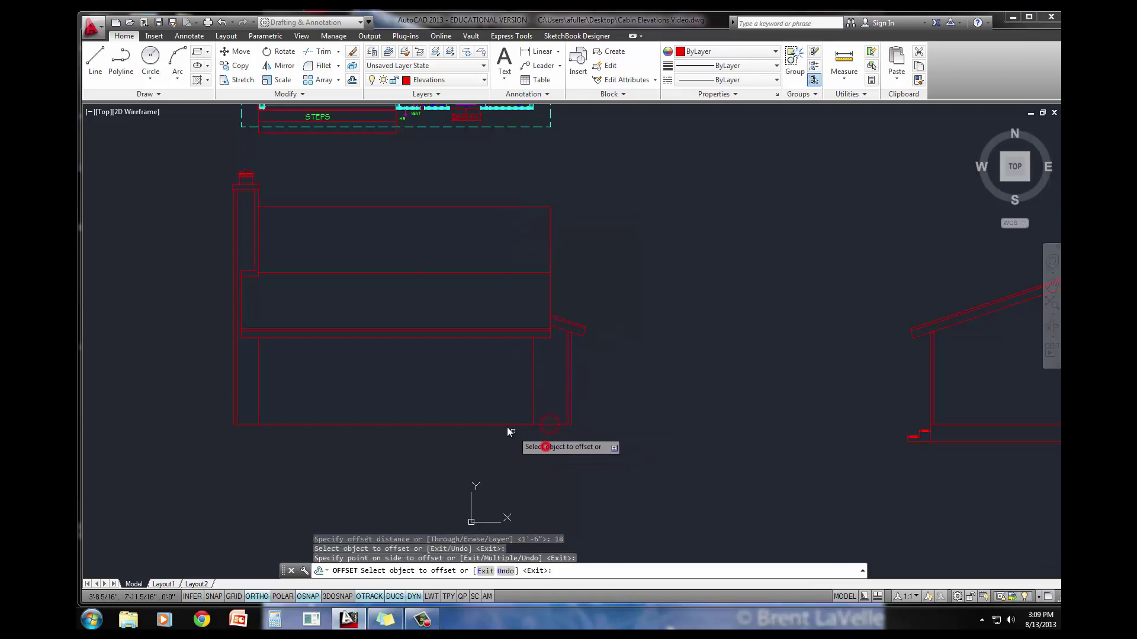
left_click(502, 422)
left_click(482, 450)
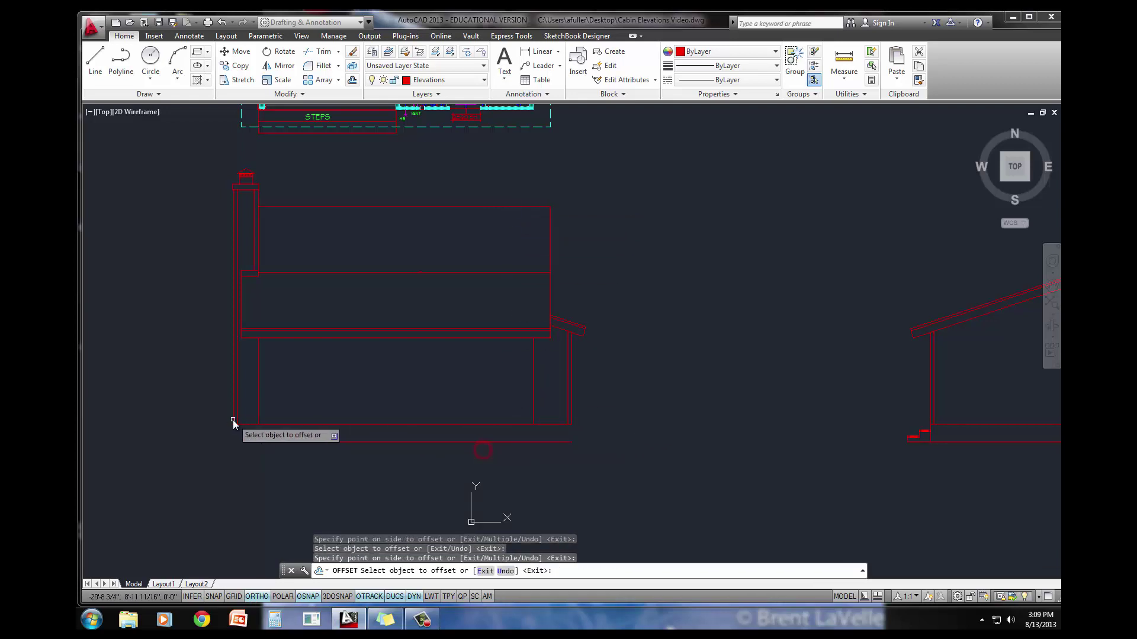
key("Escape")
key("Escape")
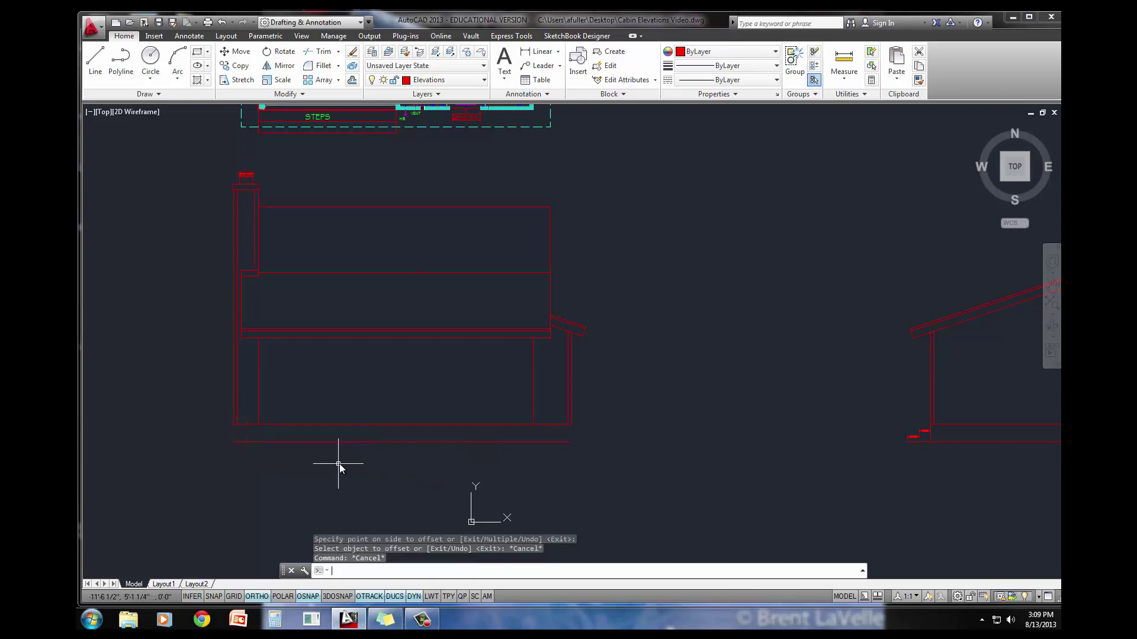
Draw short vertical lines closing the right and left ends of the 18-inch foundation strip.
type("l")
key("Return")
left_click(571, 424)
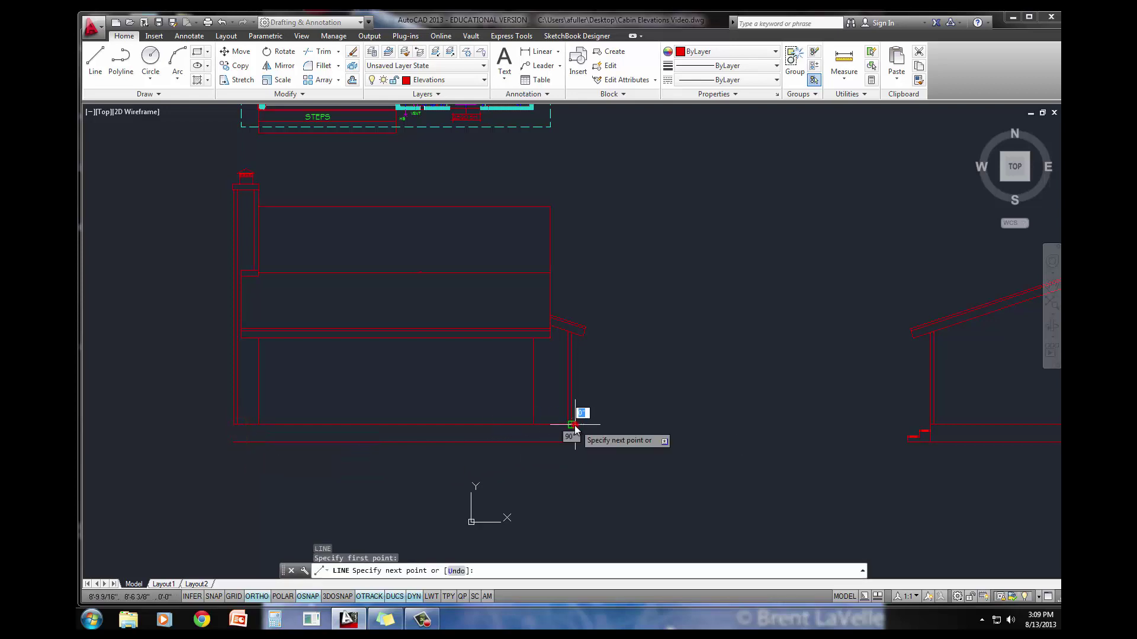
left_click(571, 442)
key("Return")
key("Return")
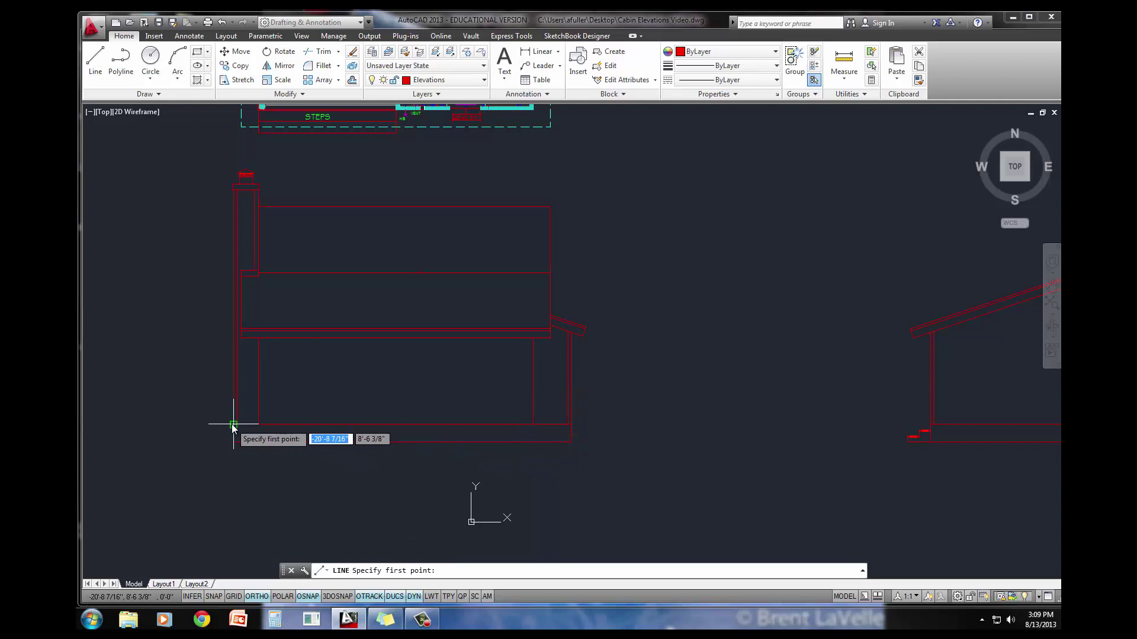
left_click(231, 424)
key("Return")
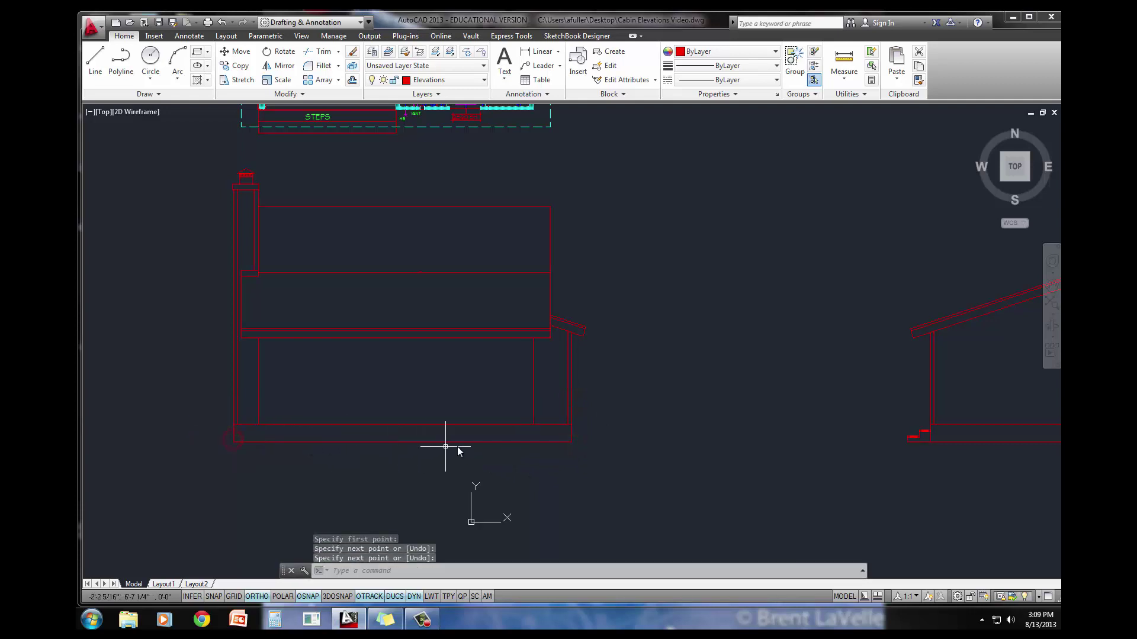